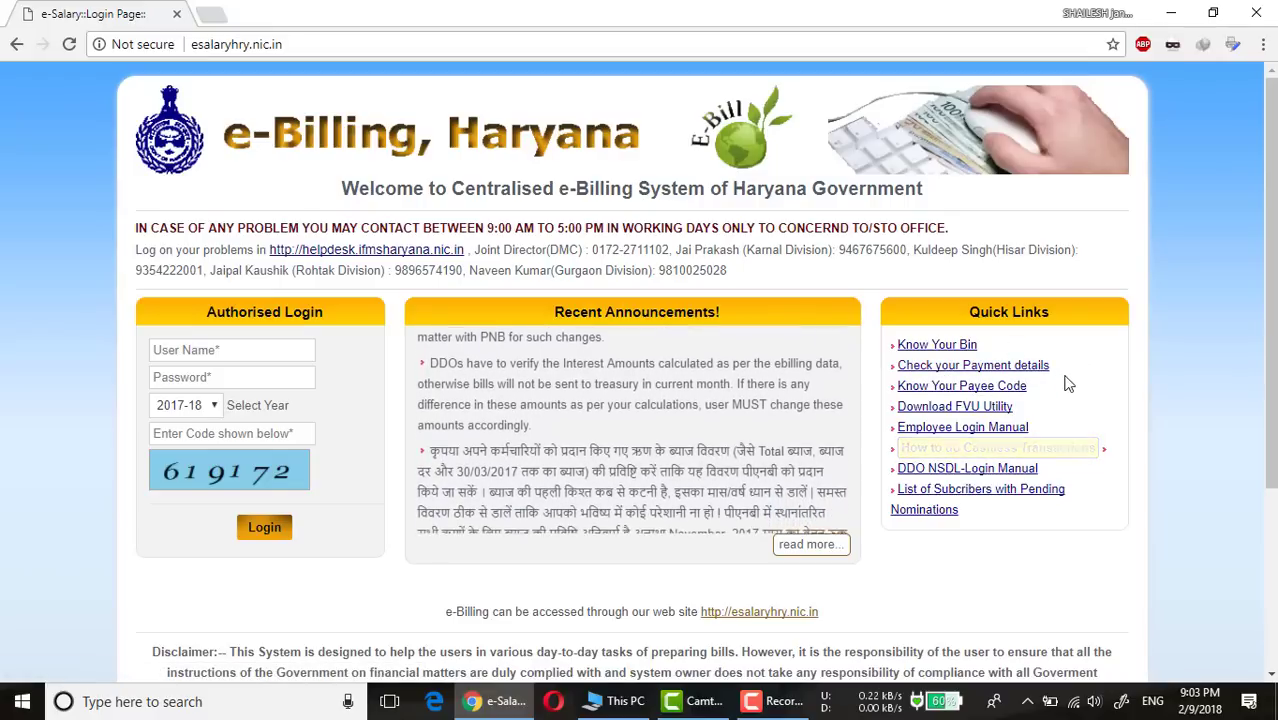
# Open the Payment Details form from Quick Links and place the cursor in the payee code box
pyautogui.click(1000, 371)
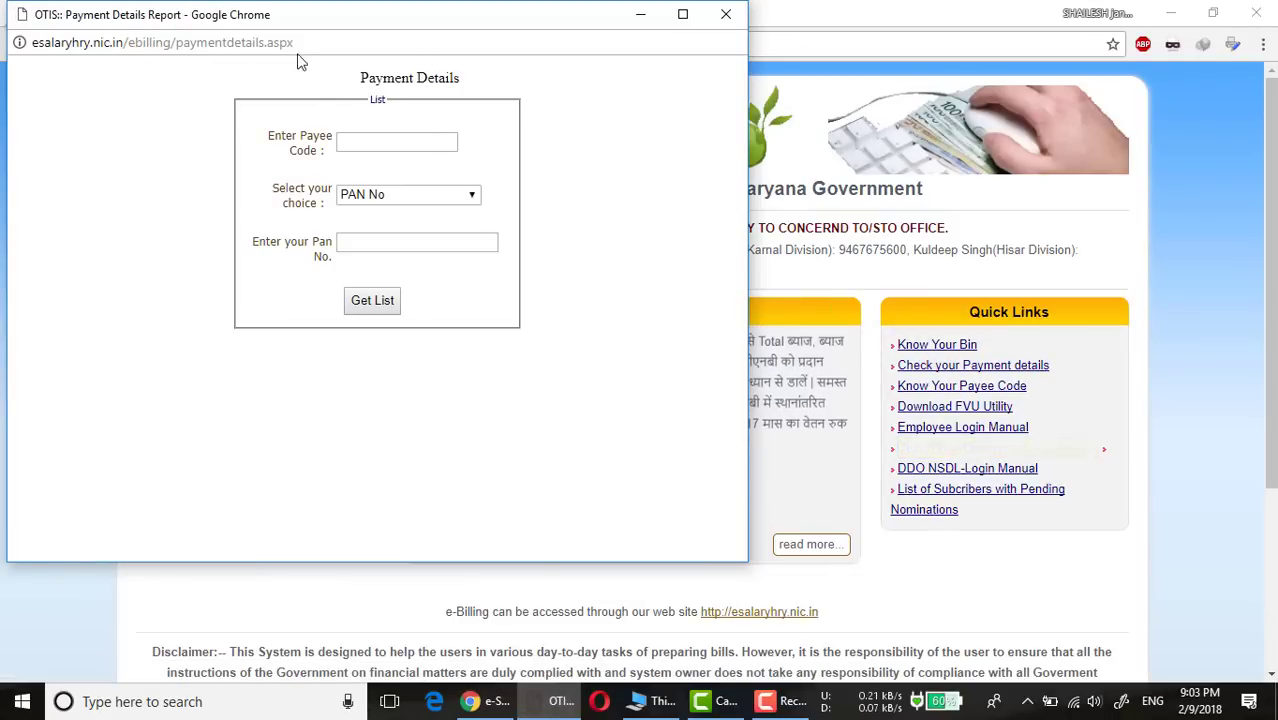
pyautogui.click(366, 142)
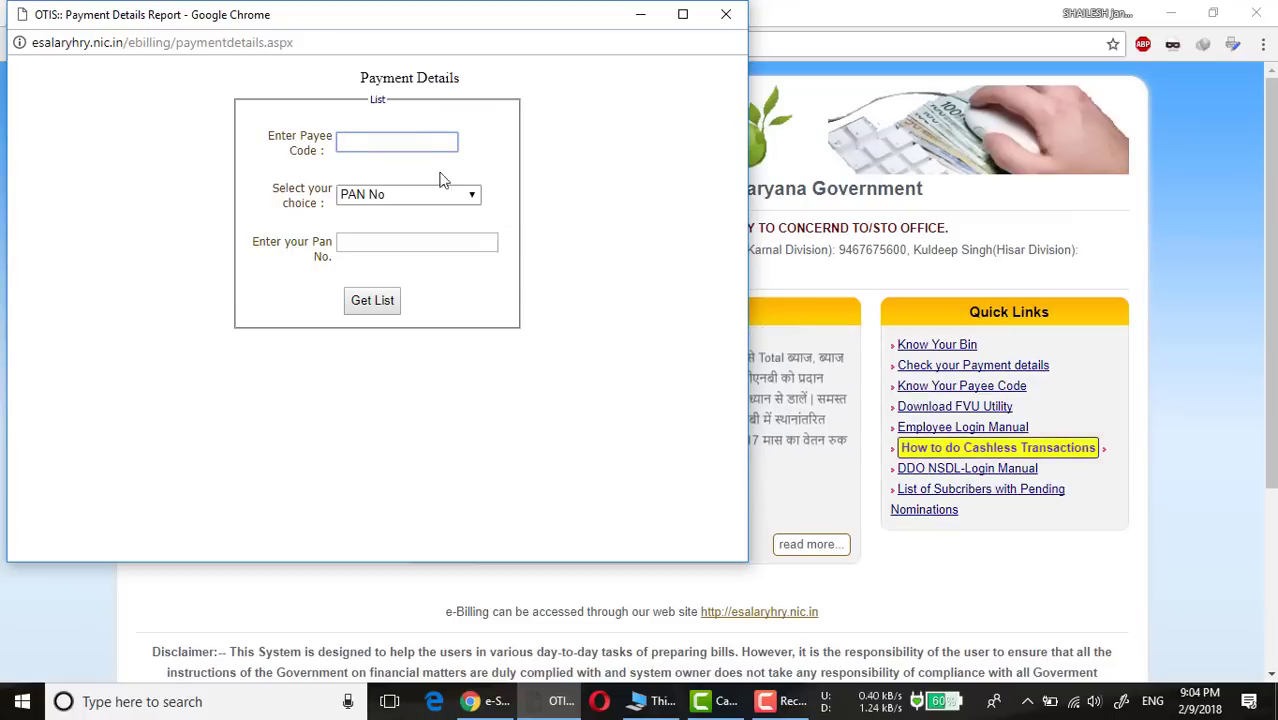
# Fill the payee code from the browser's saved autofill suggestion
pyautogui.click(408, 140)
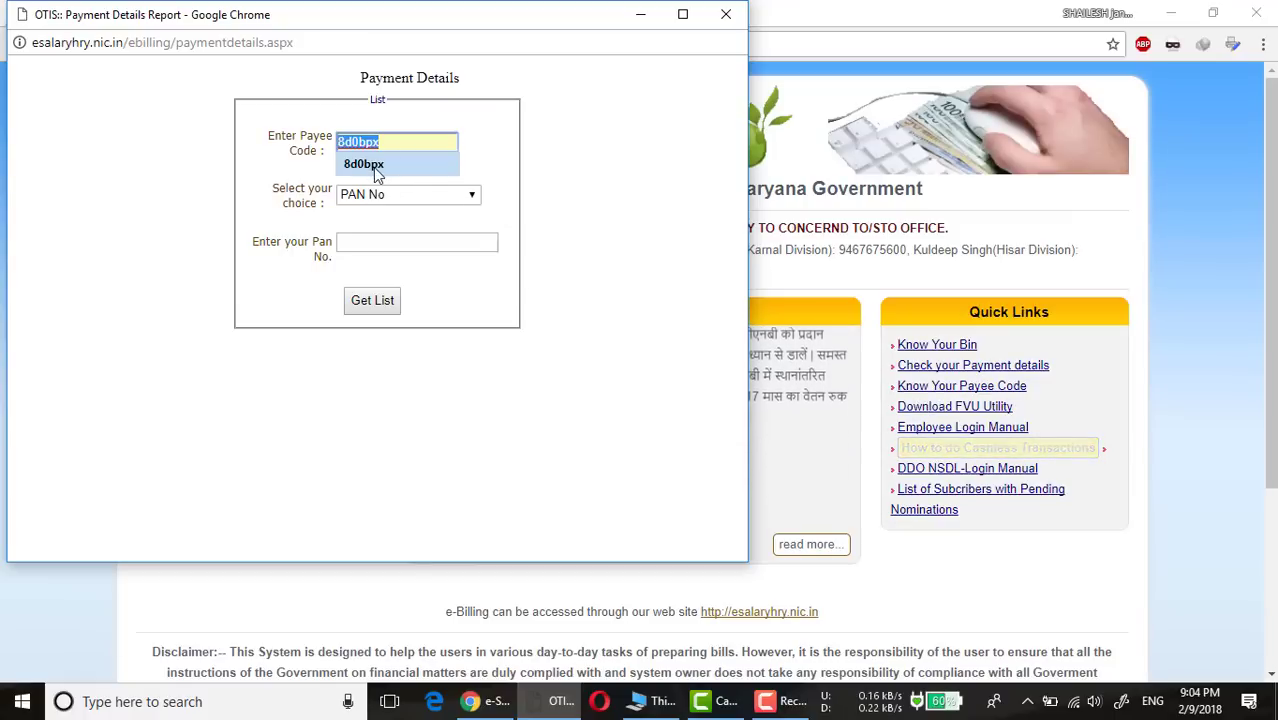
pyautogui.click(362, 166)
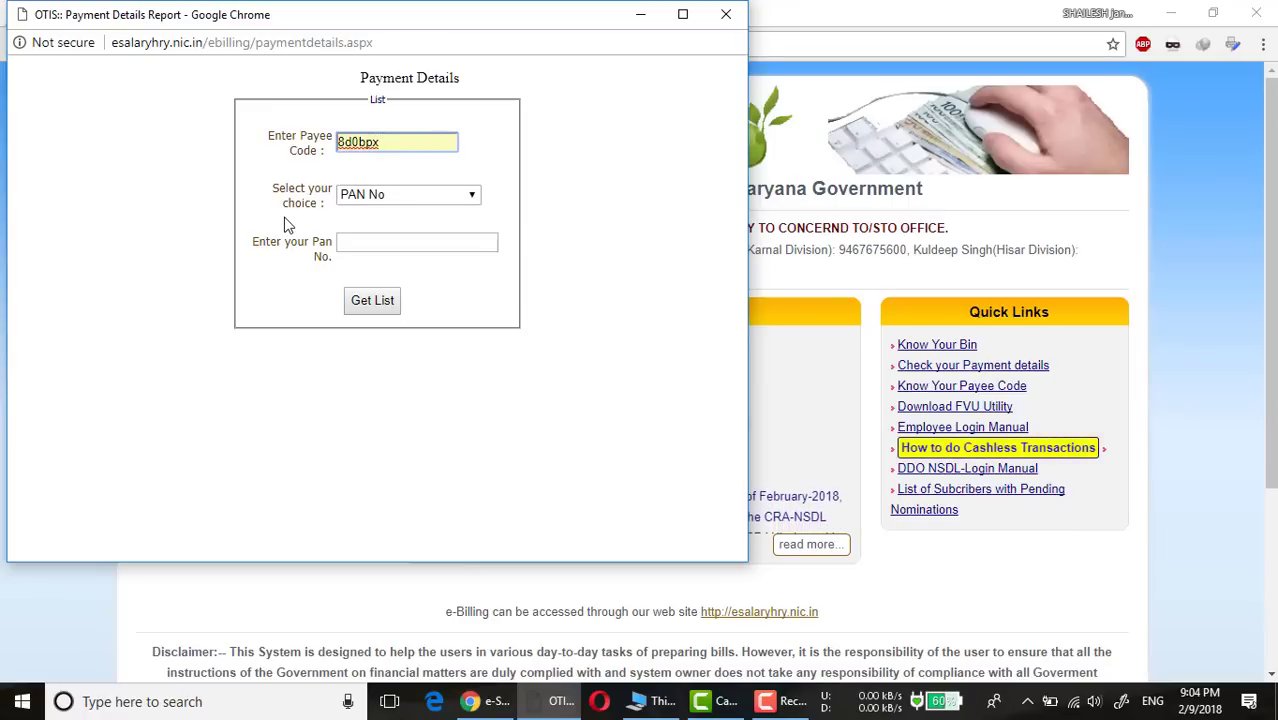
pyautogui.click(472, 198)
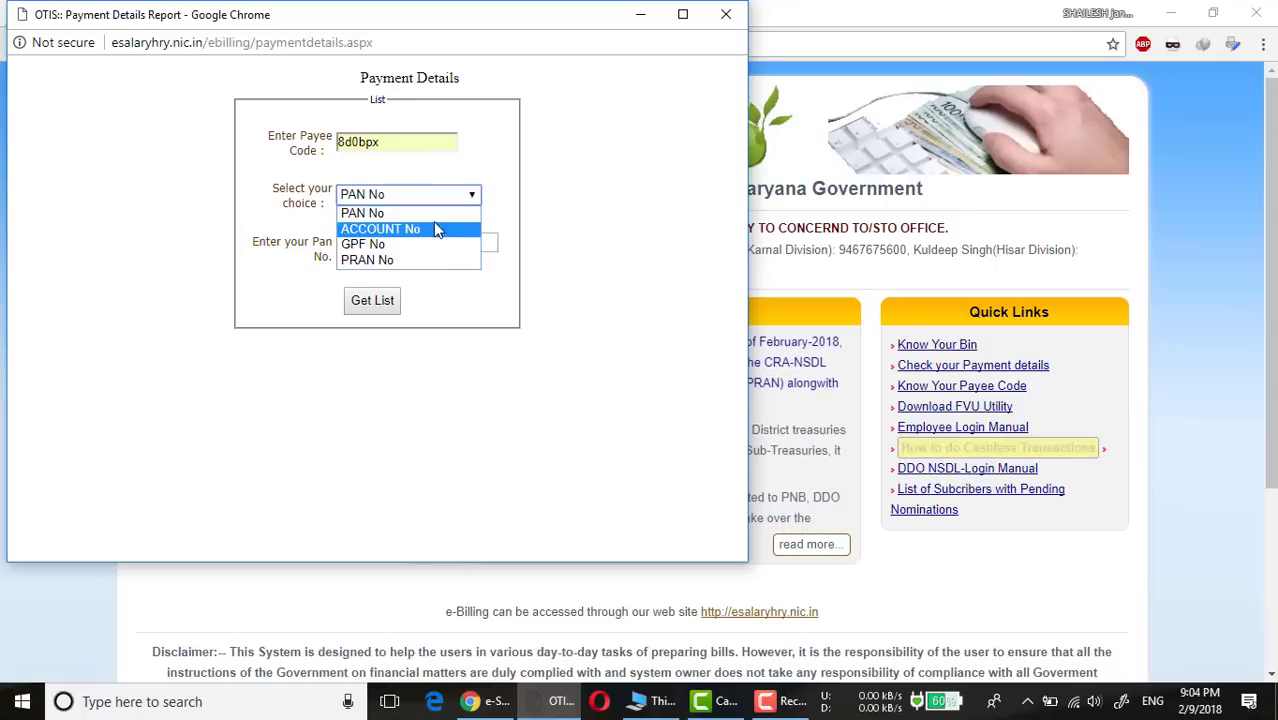
# Try the ACCOUNT No and GPF No lookup choices, then settle back on PAN No
pyautogui.click(519, 218)
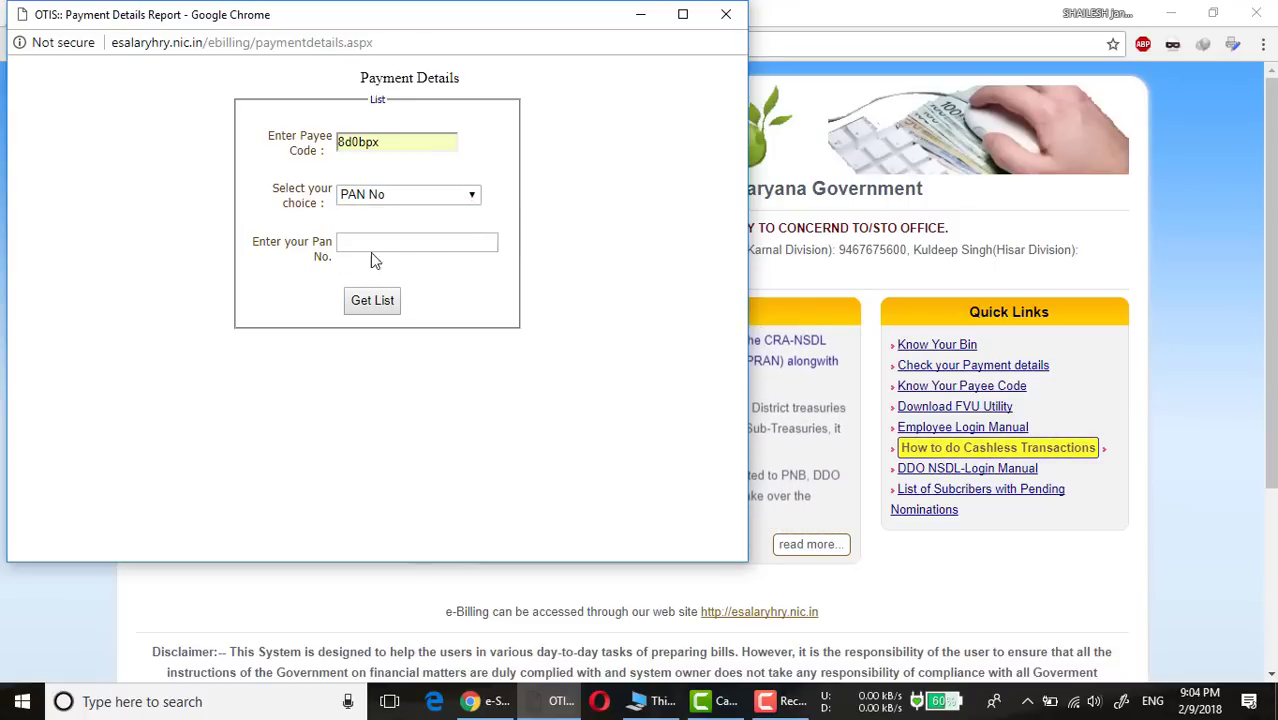
pyautogui.click(473, 198)
pyautogui.click(433, 214)
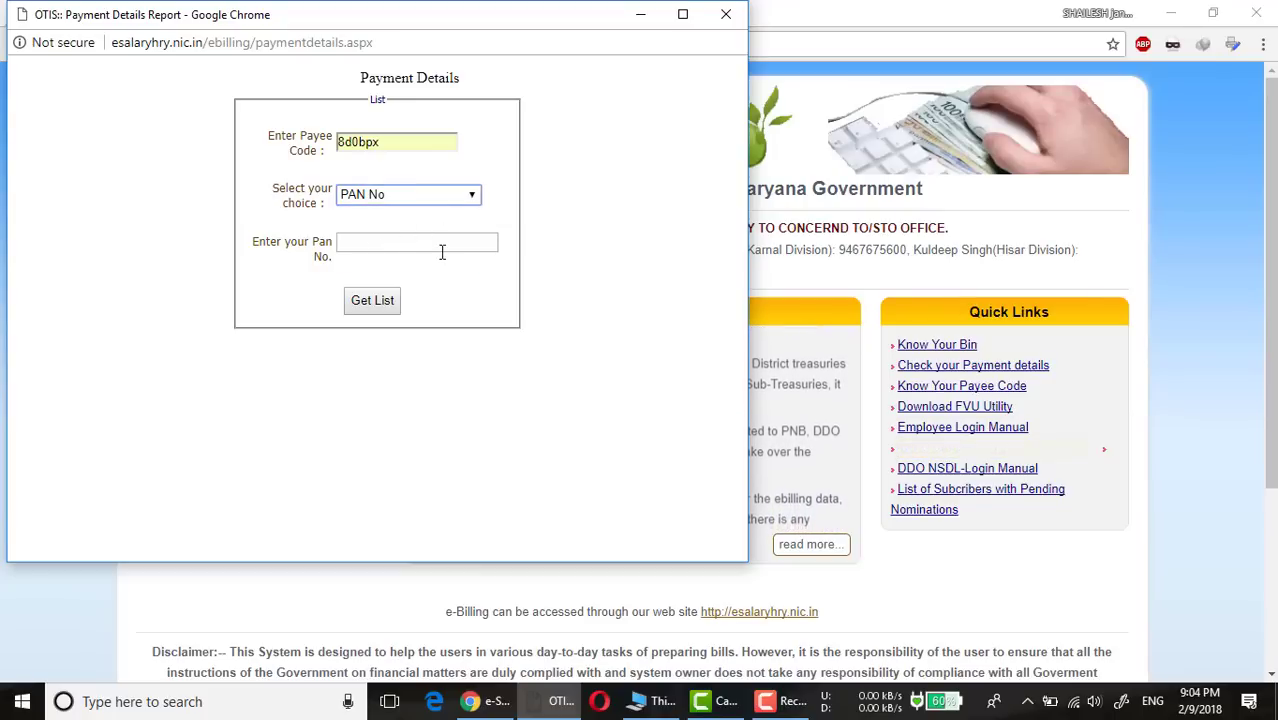
pyautogui.click(472, 198)
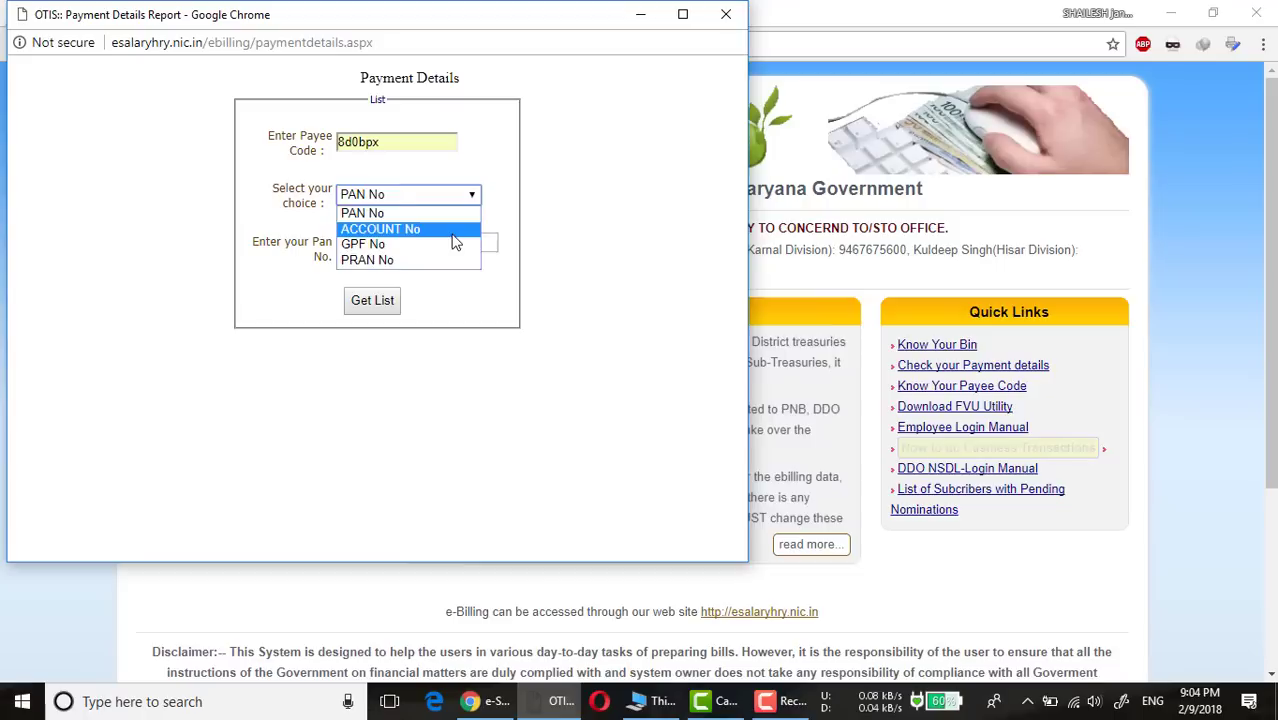
pyautogui.click(452, 236)
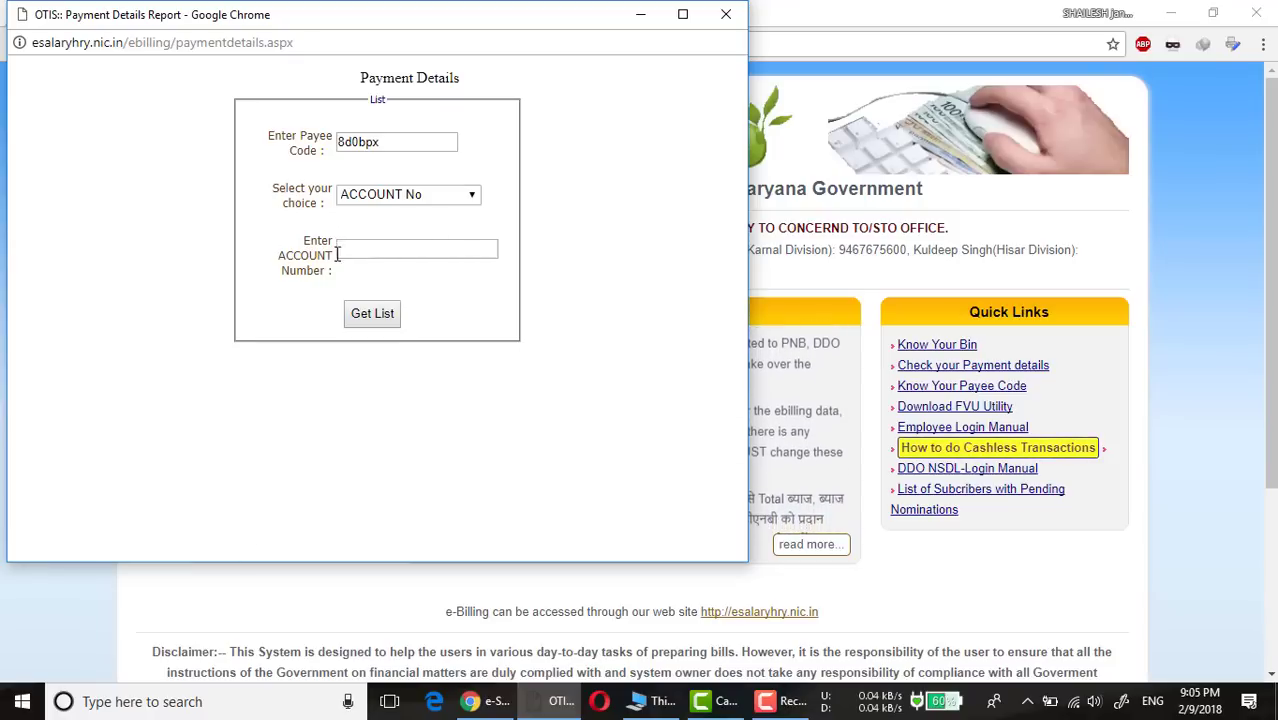
pyautogui.click(458, 198)
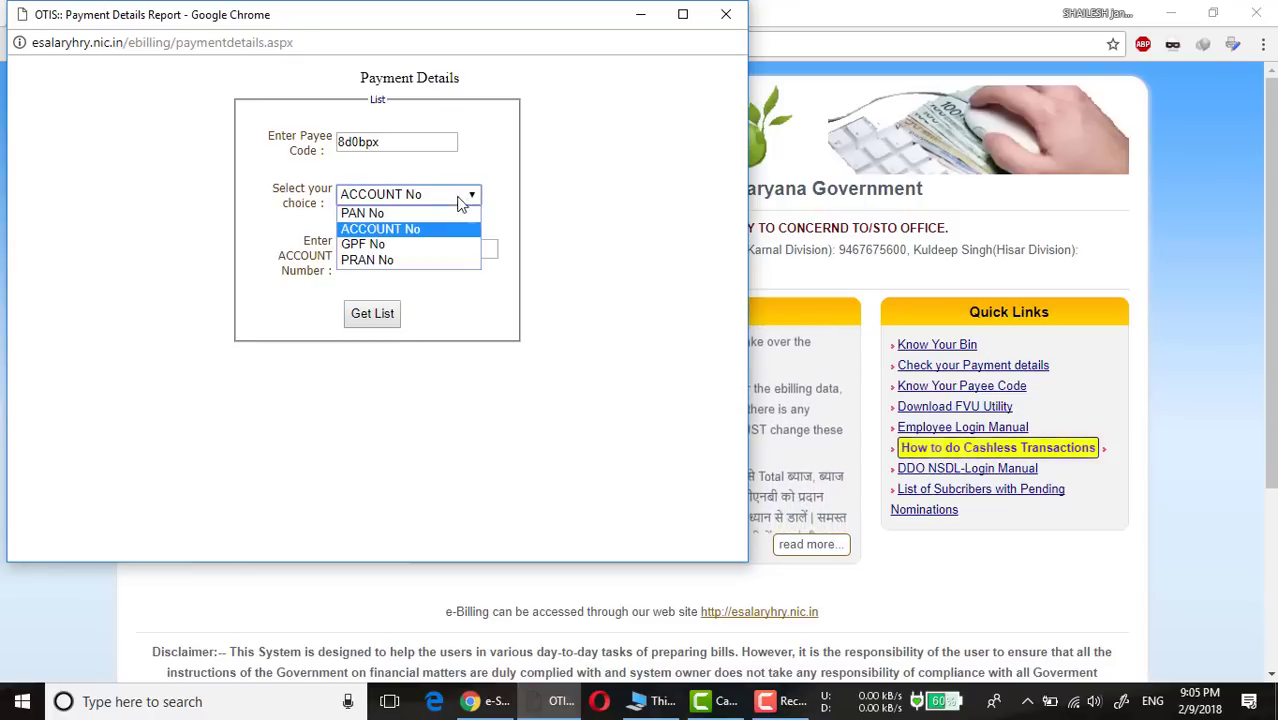
pyautogui.click(443, 245)
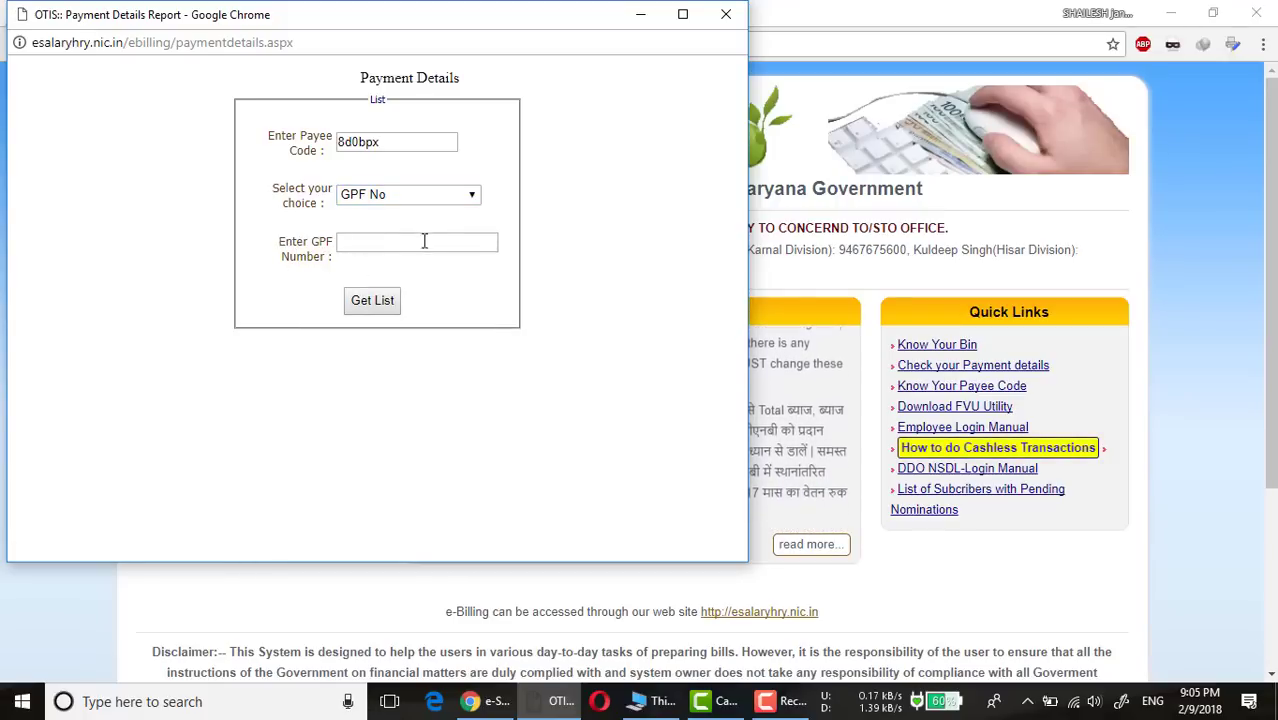
pyautogui.click(448, 195)
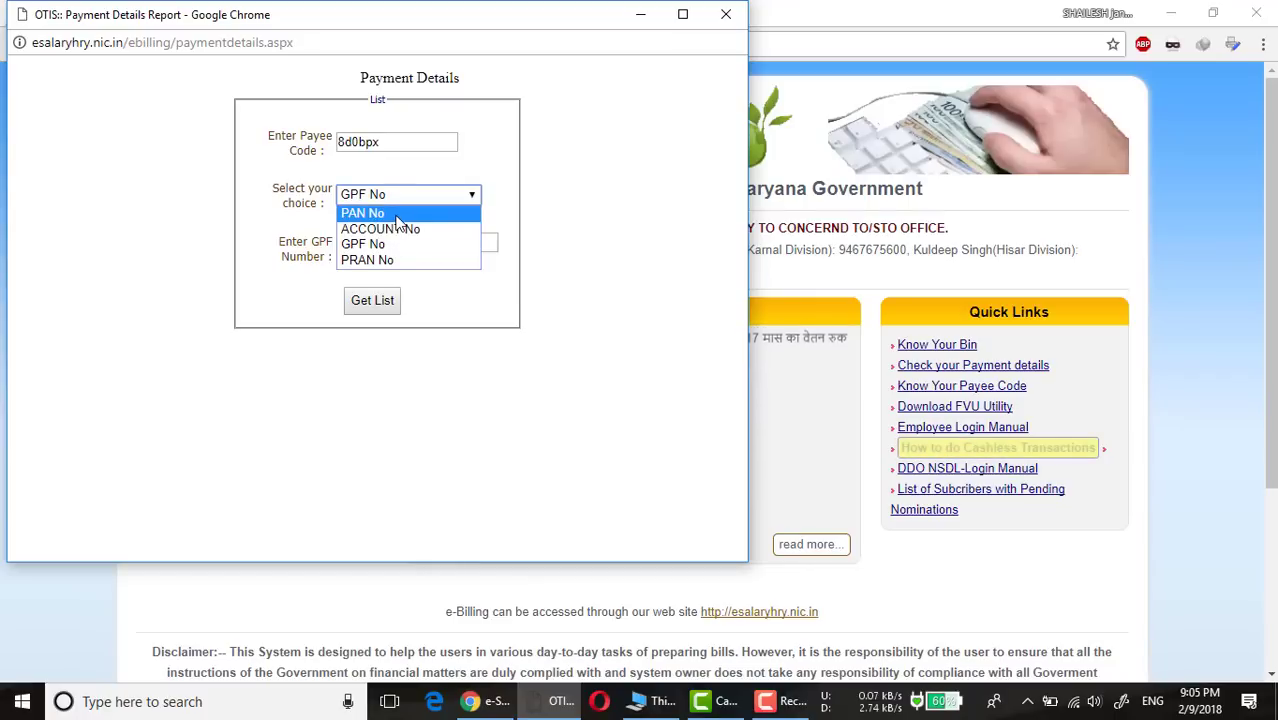
pyautogui.click(398, 213)
pyautogui.click(411, 245)
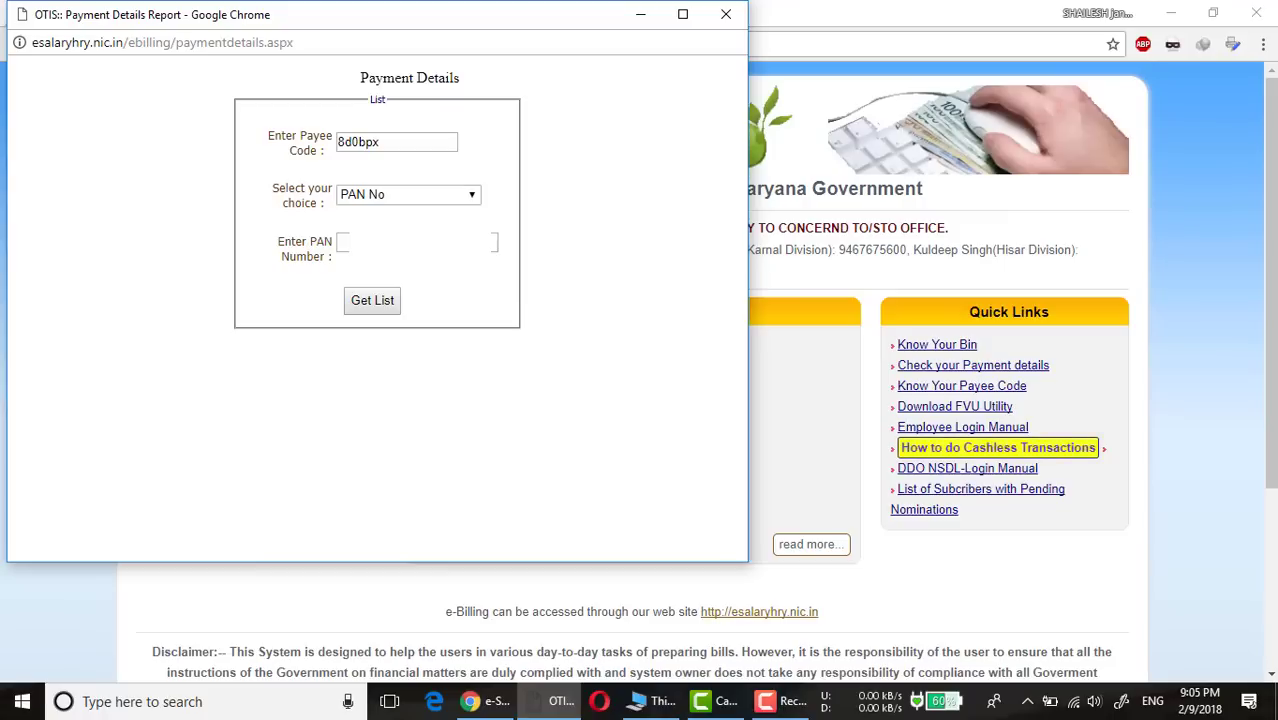
# Enter the PAN number from the autofill suggestion and submit the form
pyautogui.click(411, 243)
pyautogui.click(408, 264)
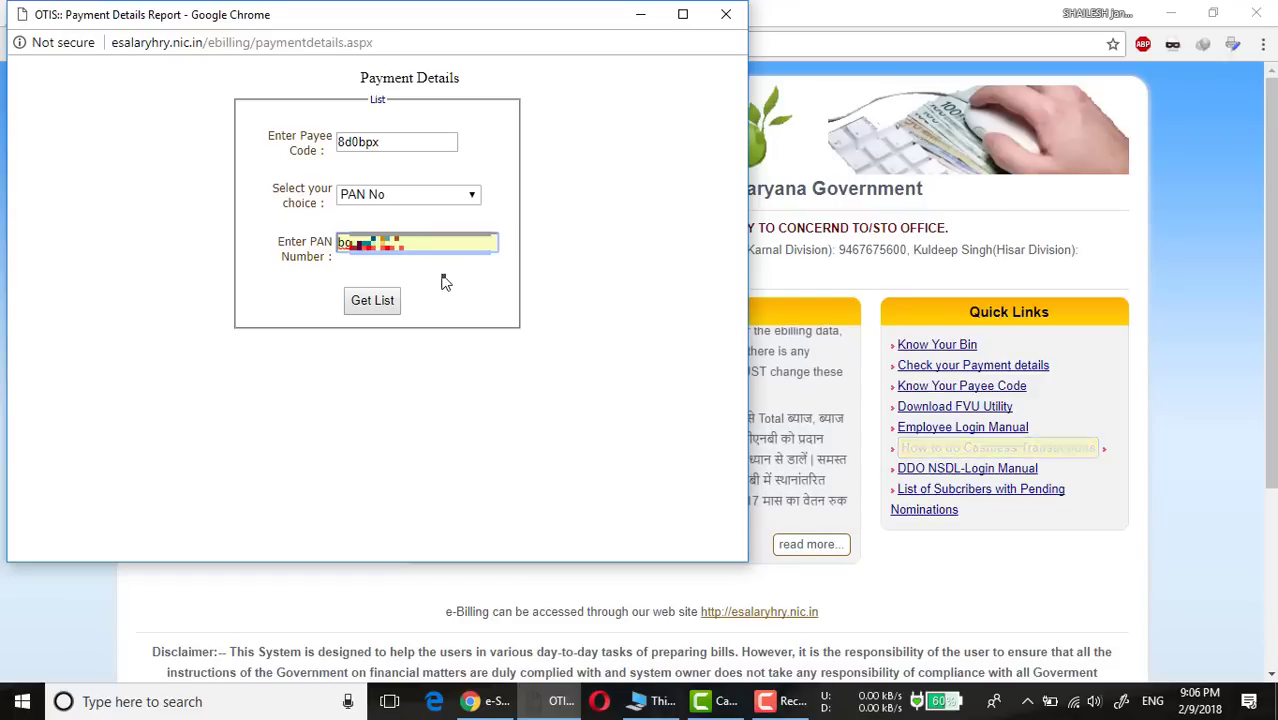
pyautogui.press('Return')
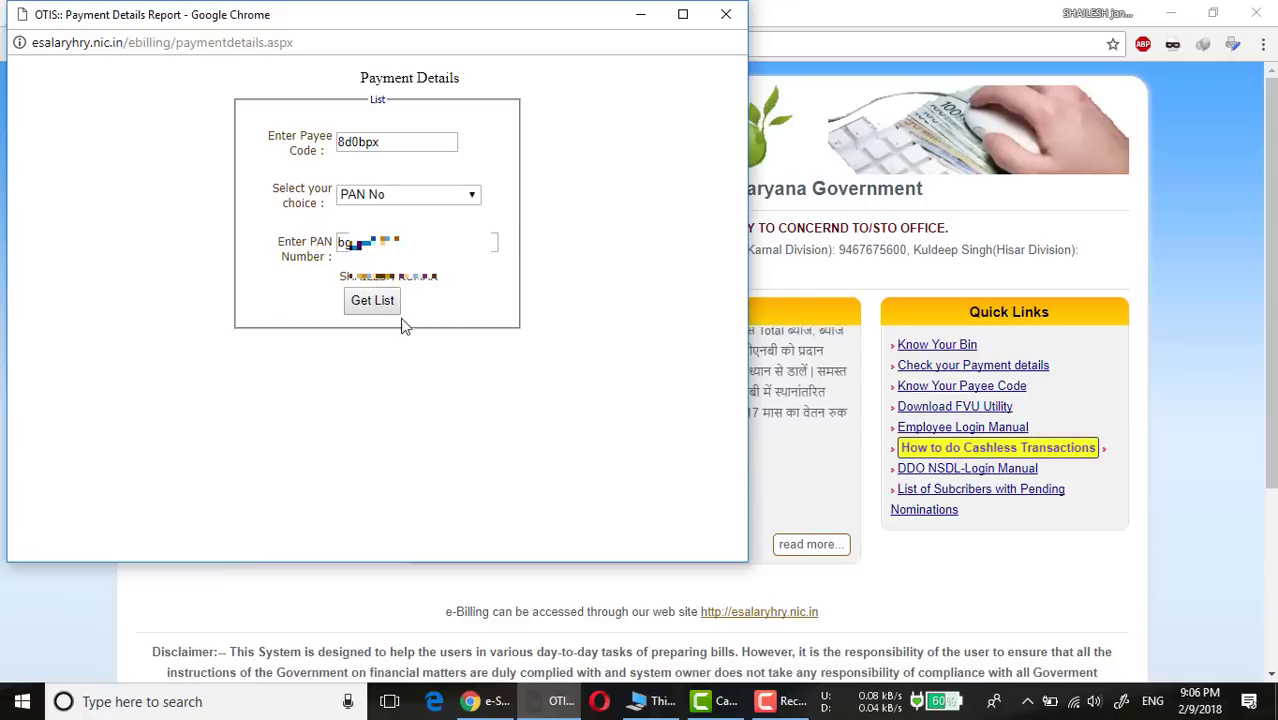
# Fetch the payee's payment list with Get List and open its print preview
pyautogui.click(377, 312)
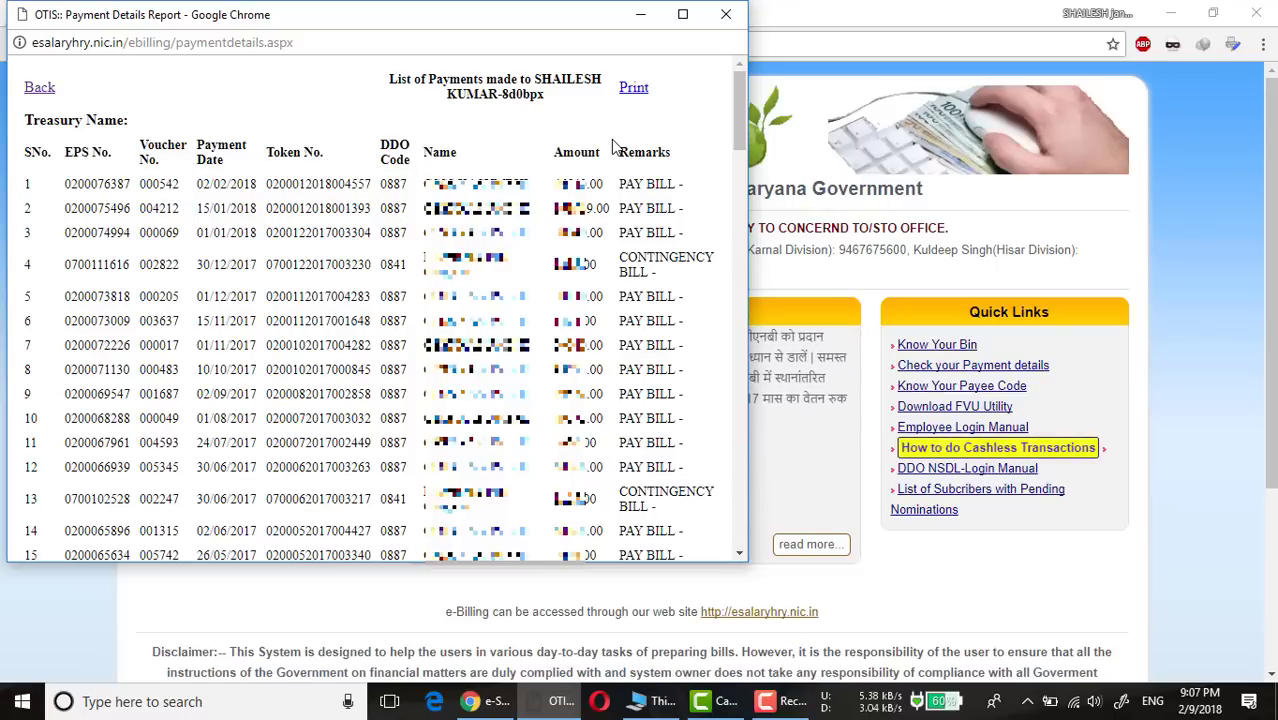
pyautogui.click(640, 88)
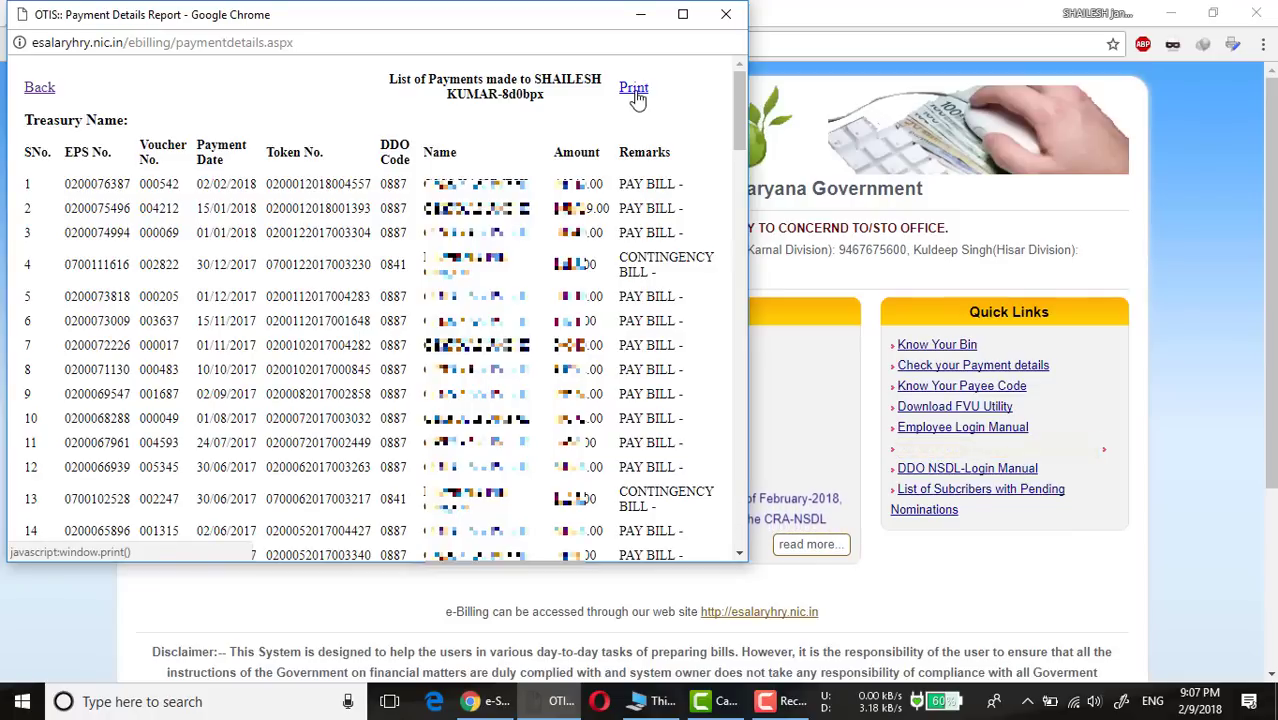
pyautogui.click(633, 89)
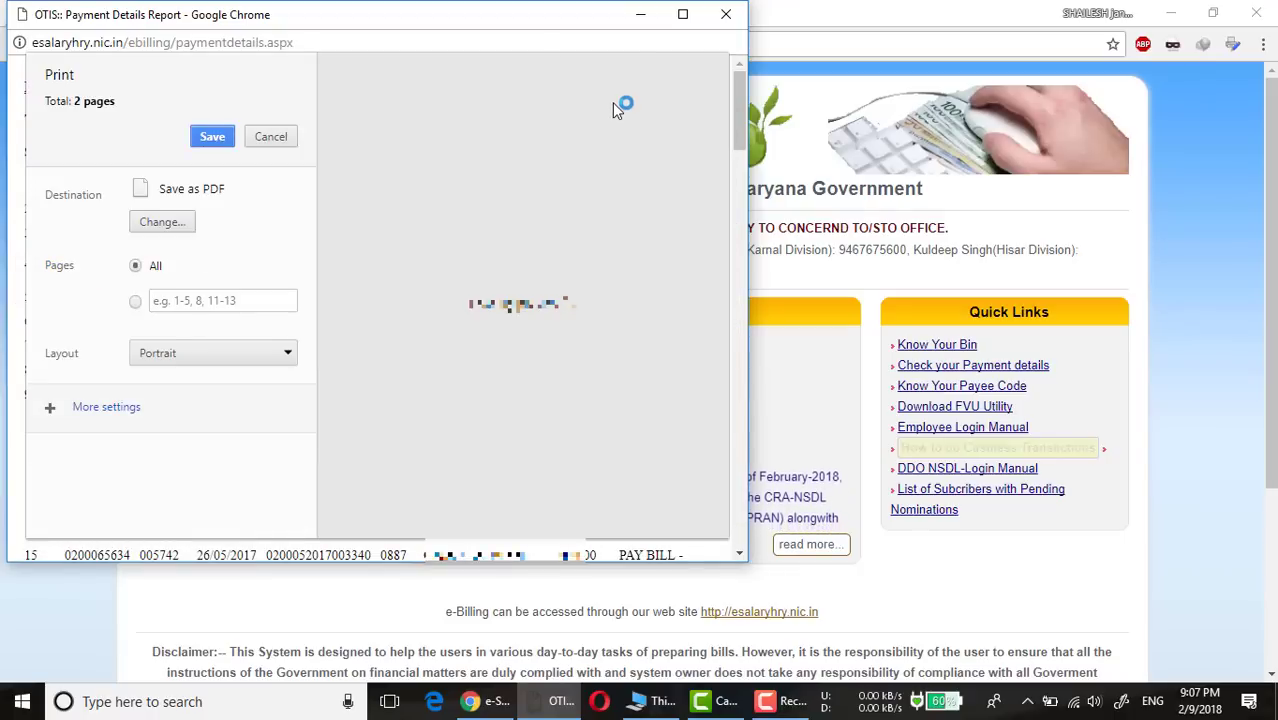
# Try the RICOH SP 310SFNw printer as destination, then switch back to Save as PDF
pyautogui.click(162, 221)
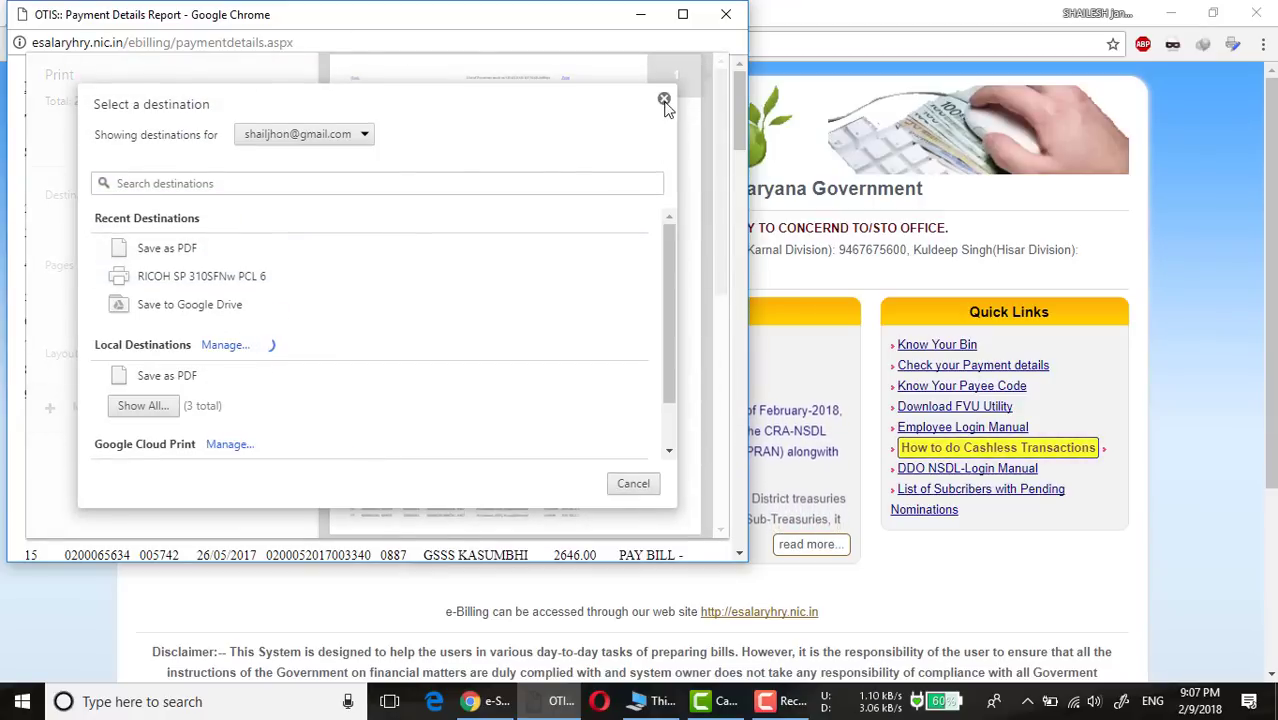
pyautogui.click(665, 97)
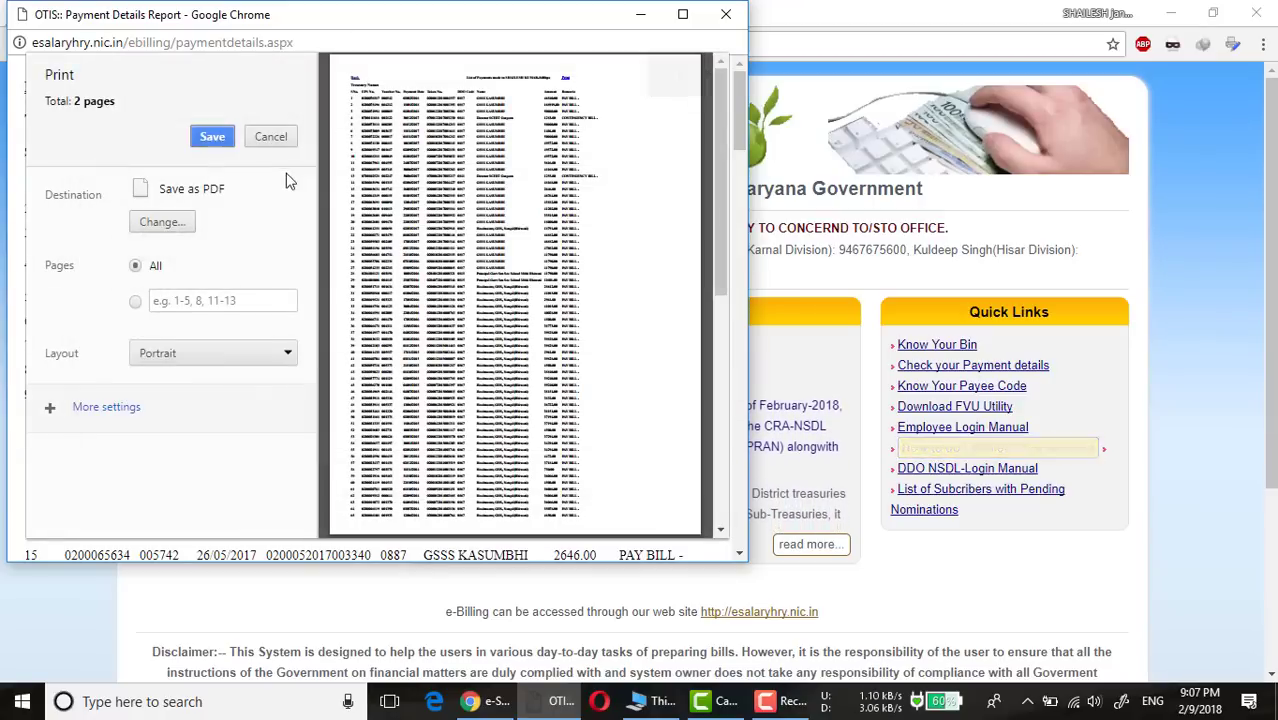
pyautogui.click(157, 222)
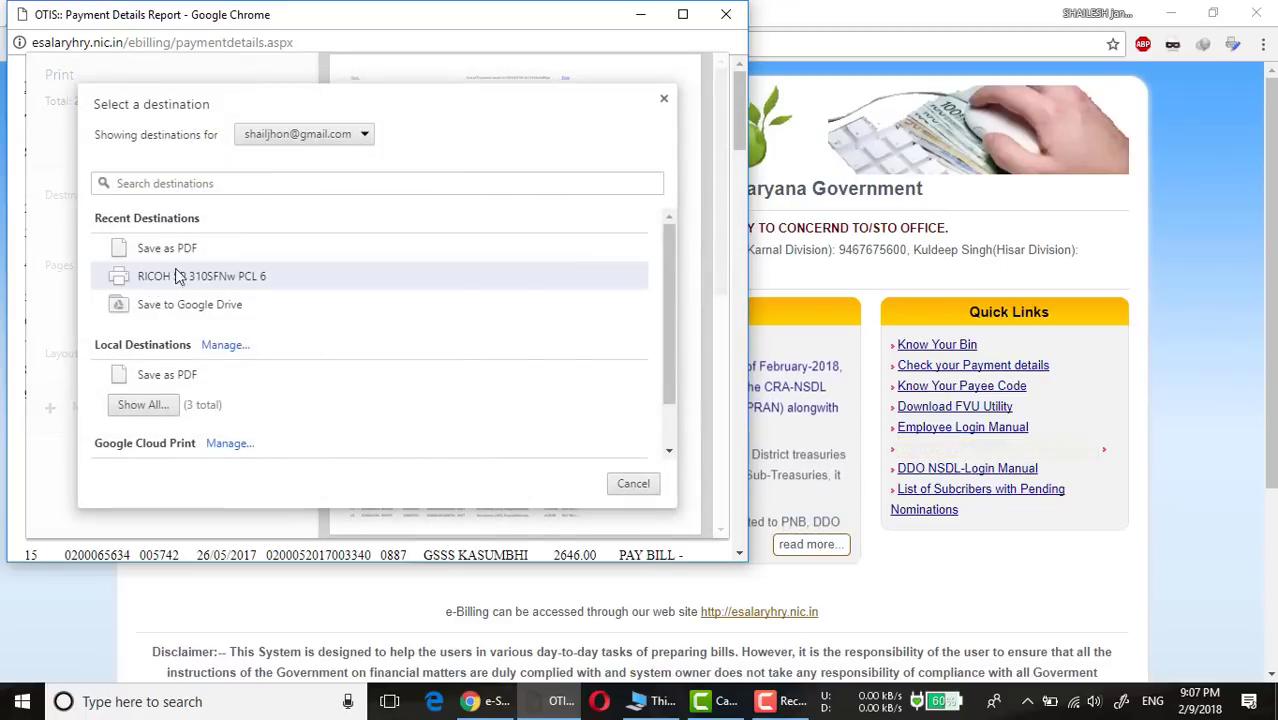
pyautogui.click(167, 275)
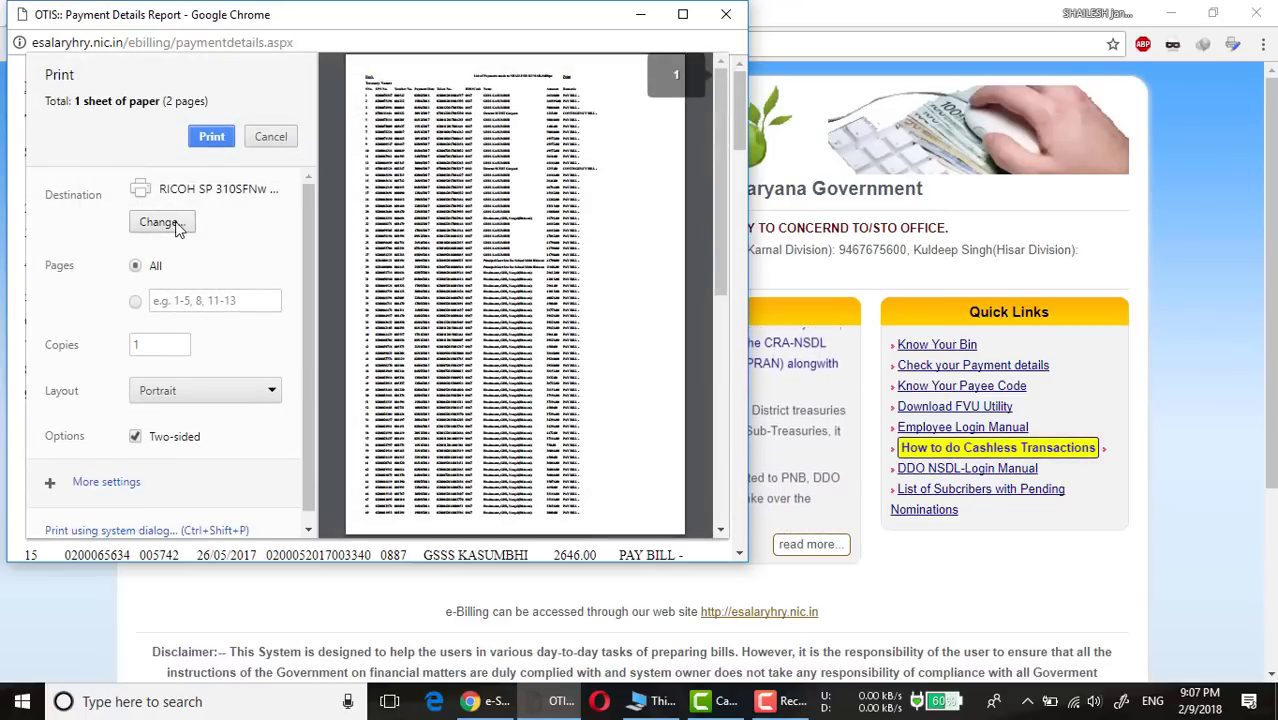
pyautogui.click(175, 228)
pyautogui.click(220, 251)
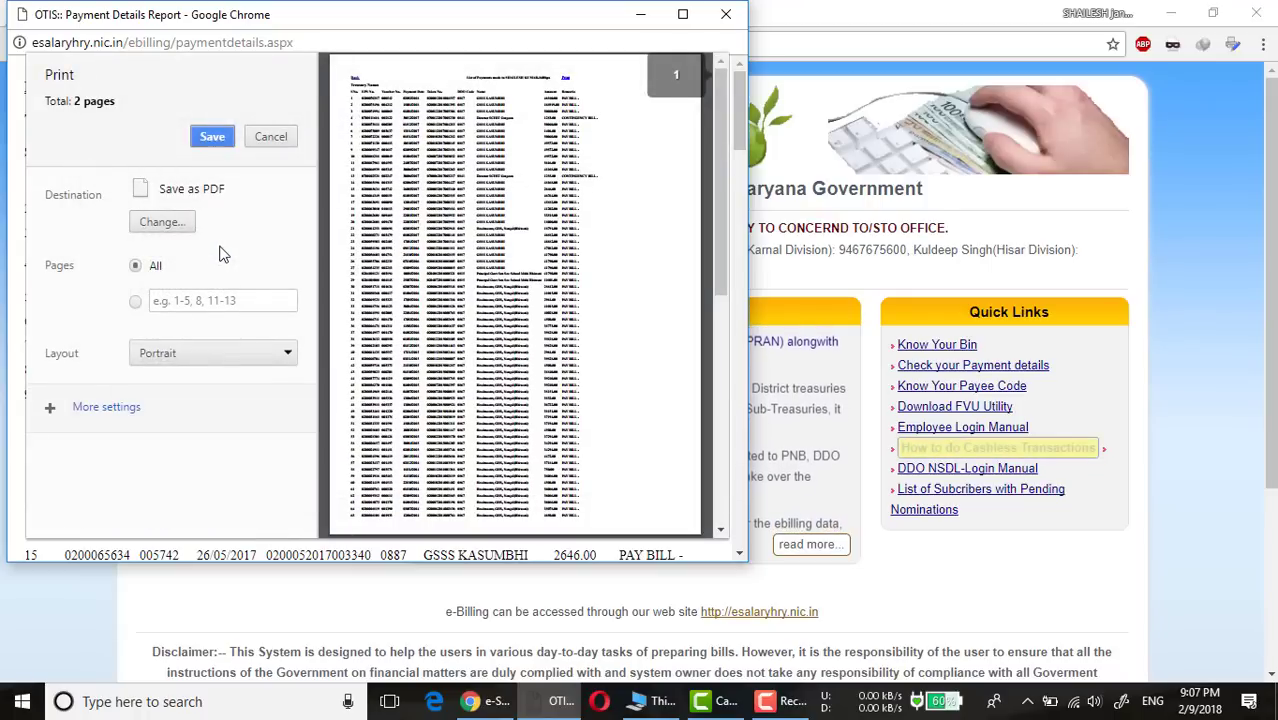
# Save the payment report as a PDF into the pollution folder on PROJECTS (E:)
pyautogui.click(209, 140)
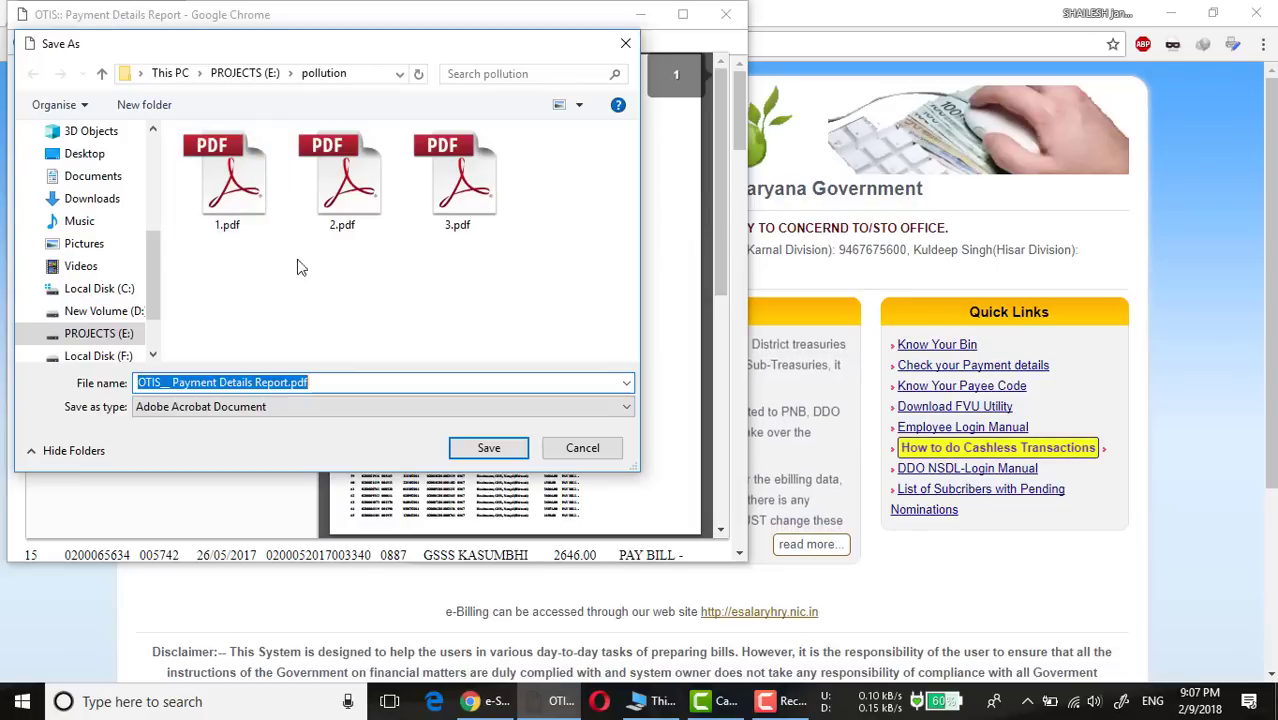
pyautogui.click(484, 452)
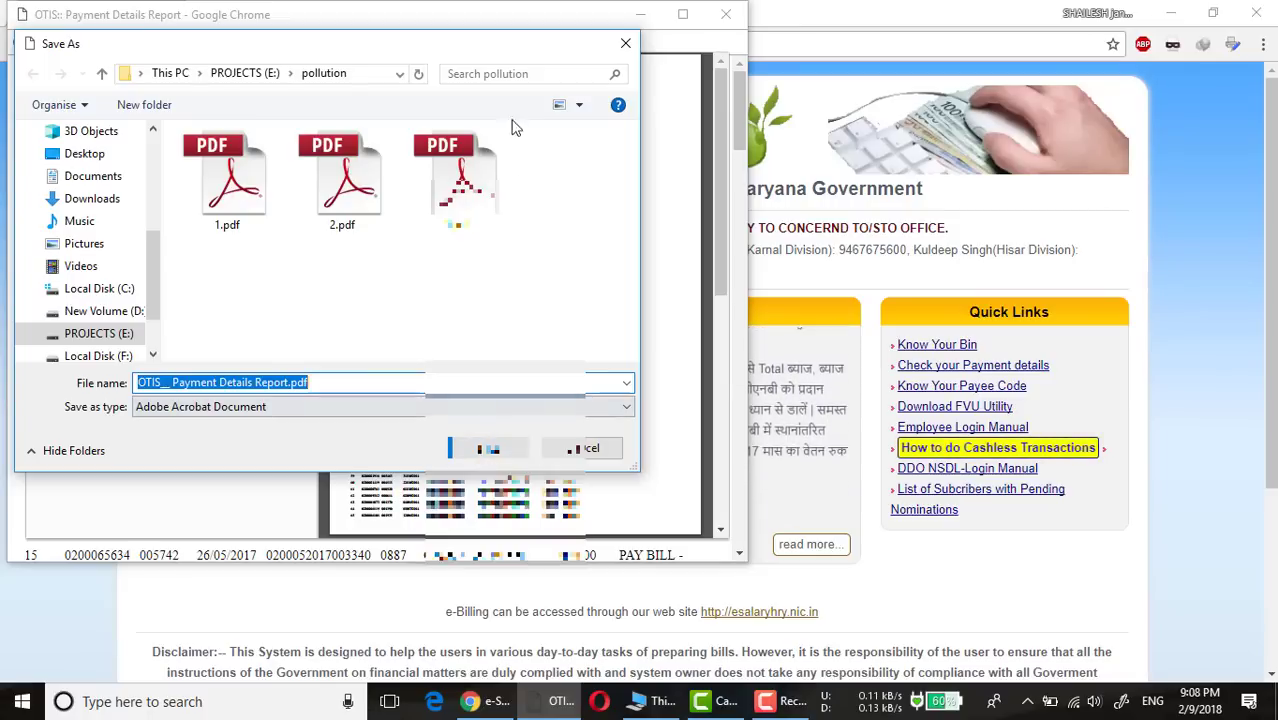
pyautogui.click(626, 46)
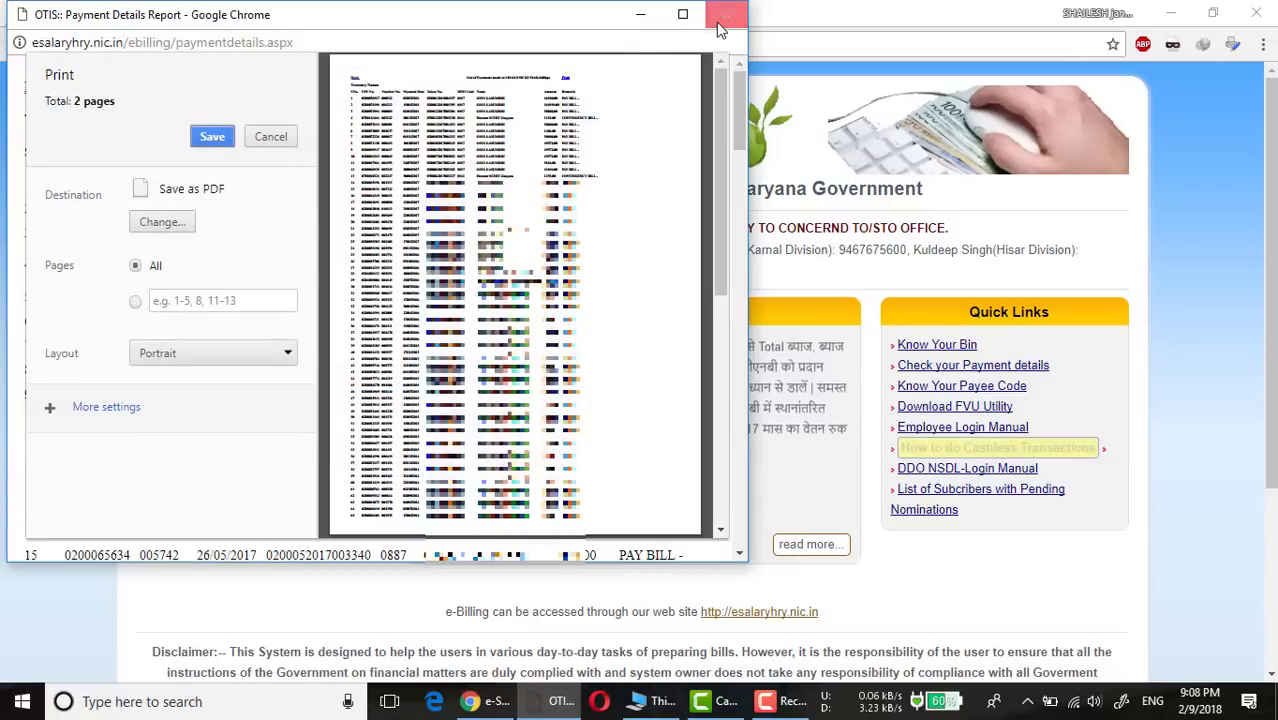
# Cancel the print preview and close the Payment Details Report window
pyautogui.click(271, 137)
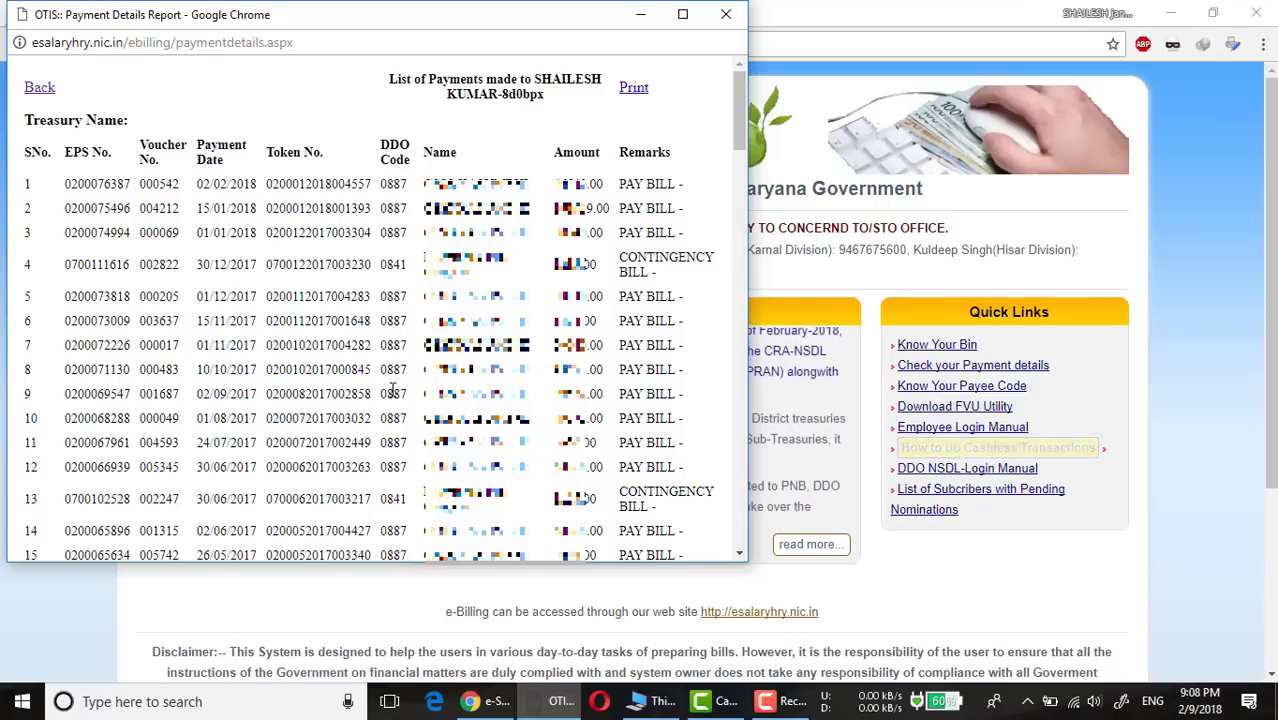
pyautogui.click(726, 15)
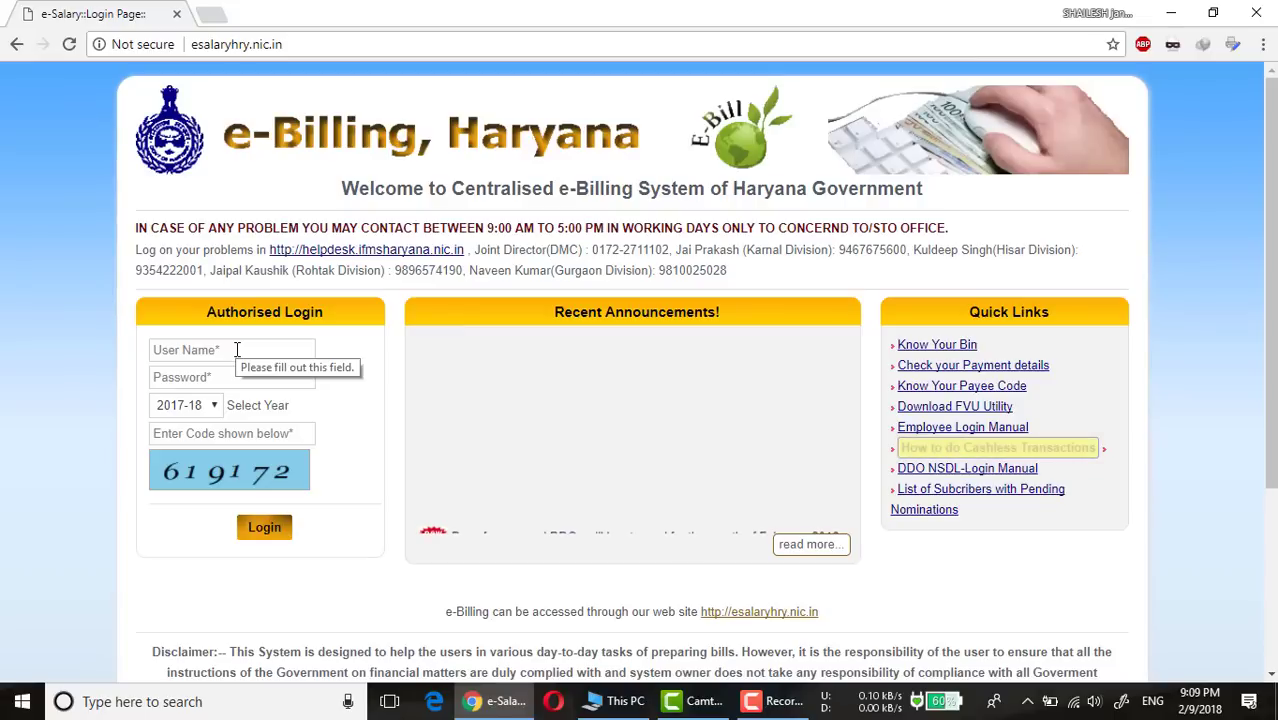
# Enter the user name in the login form, correcting a mistyped letter
pyautogui.click(219, 353)
pyautogui.press('Tab')
pyautogui.click(219, 353)
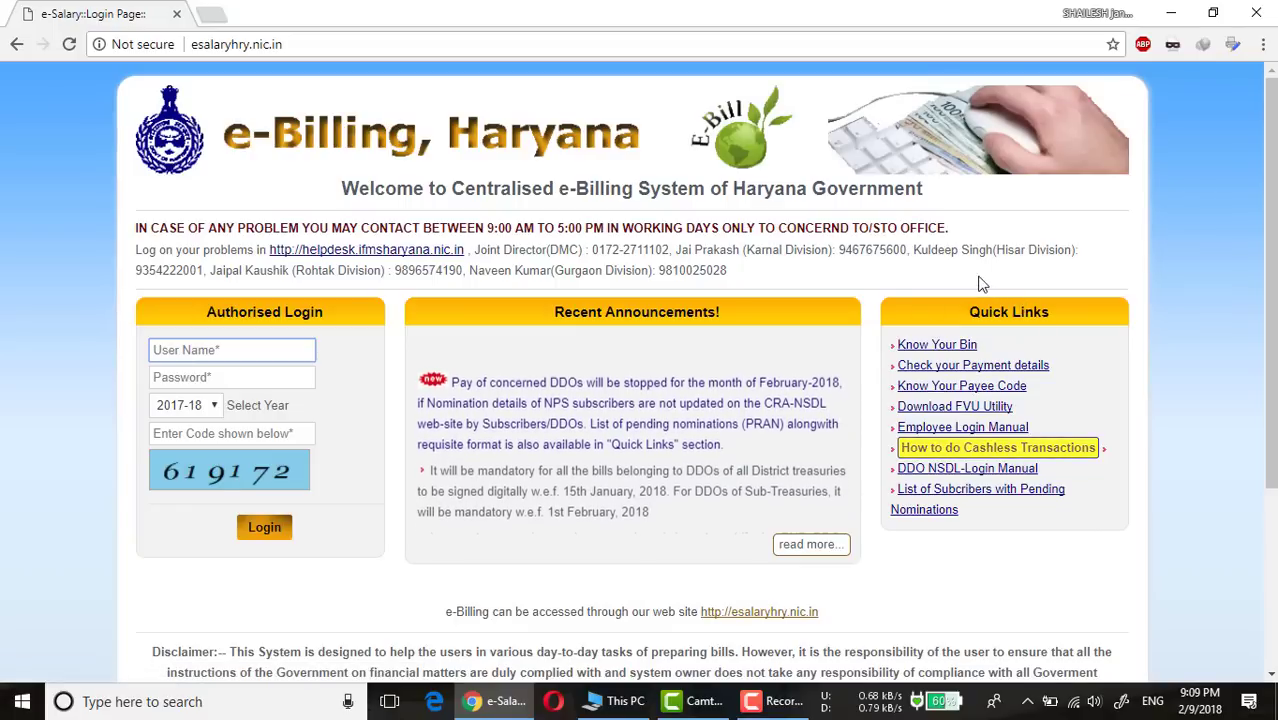
pyautogui.click(242, 377)
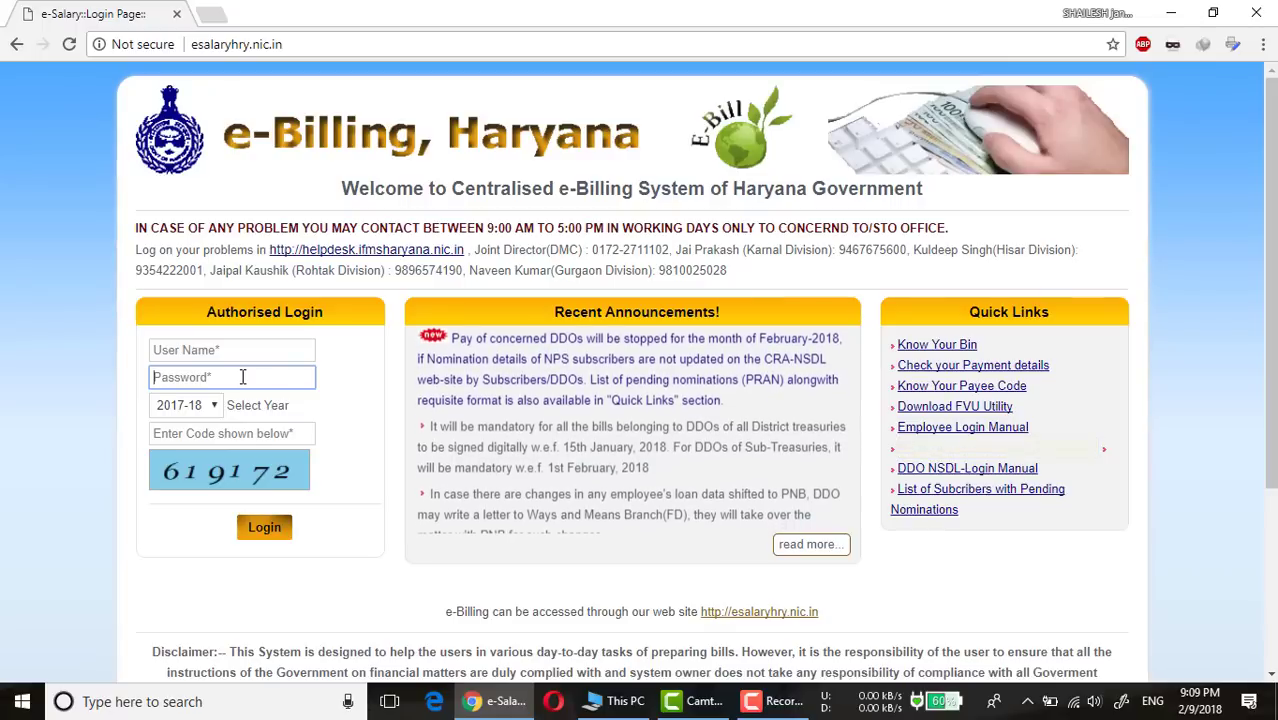
pyautogui.click(241, 347)
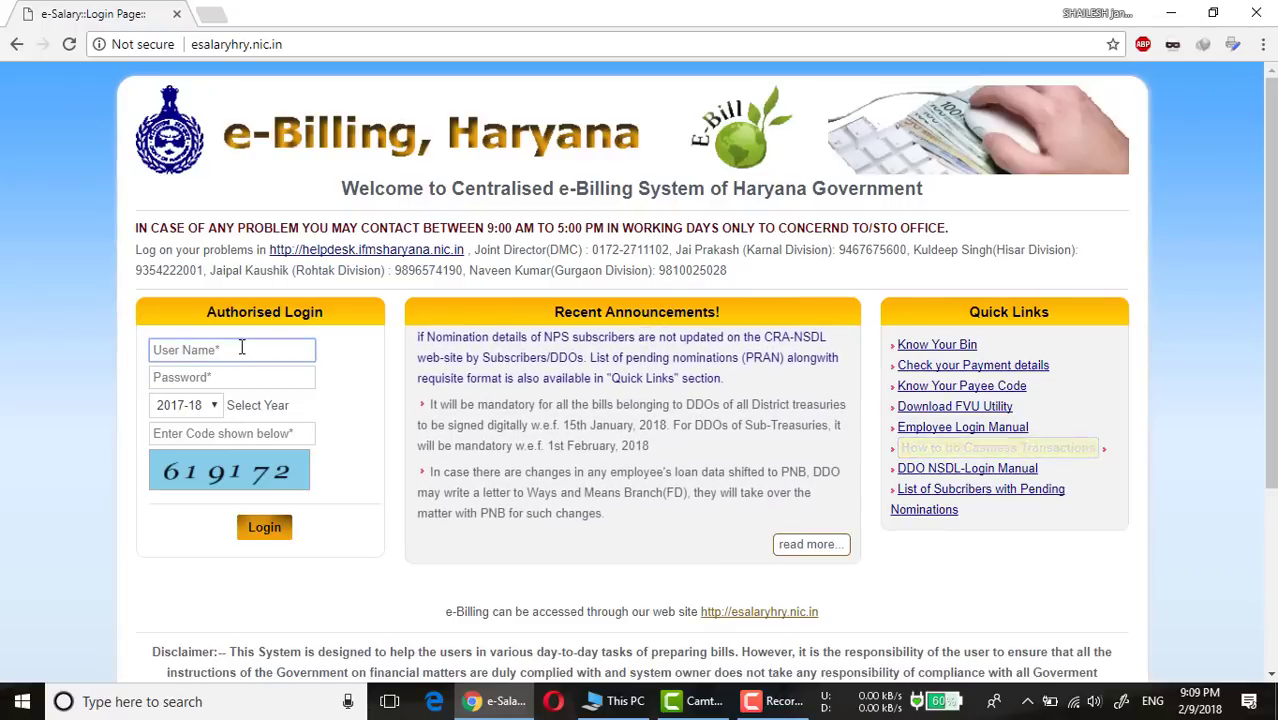
pyautogui.write('8dobpx')
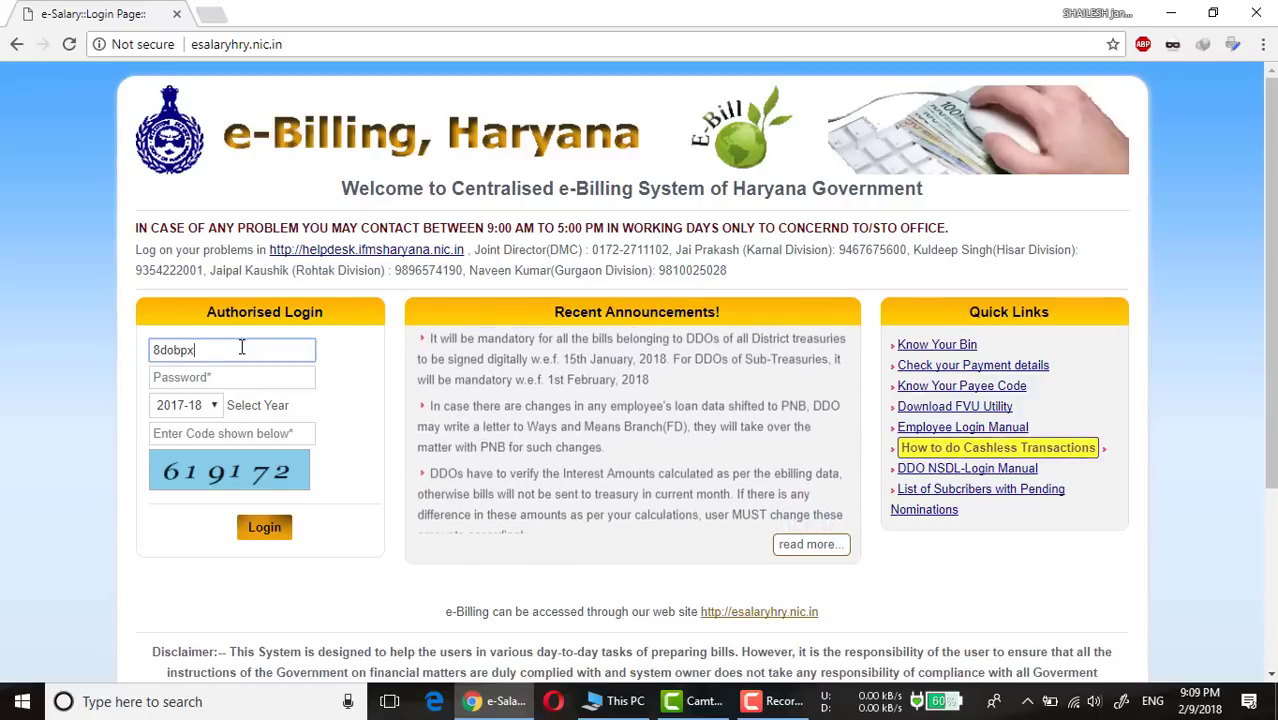
pyautogui.click(246, 383)
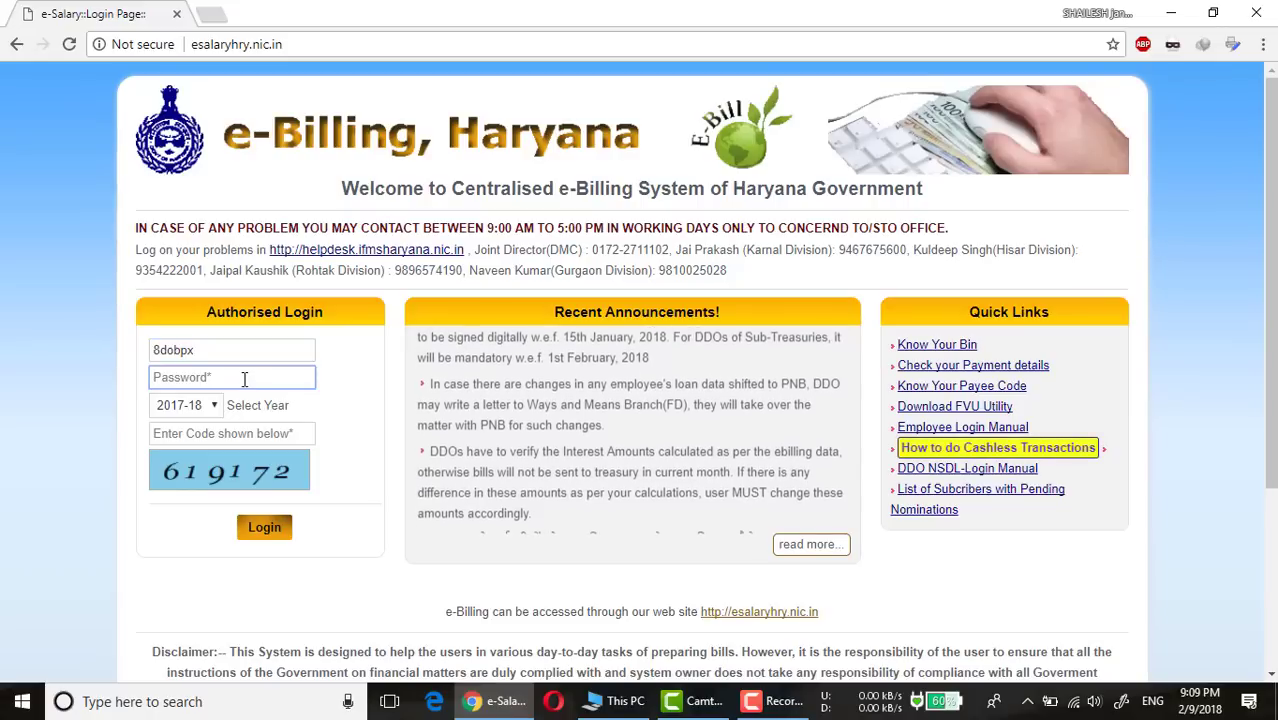
pyautogui.click(237, 350)
pyautogui.press('Left')
pyautogui.press('Left')
pyautogui.press('Left')
pyautogui.press('BackSpace')
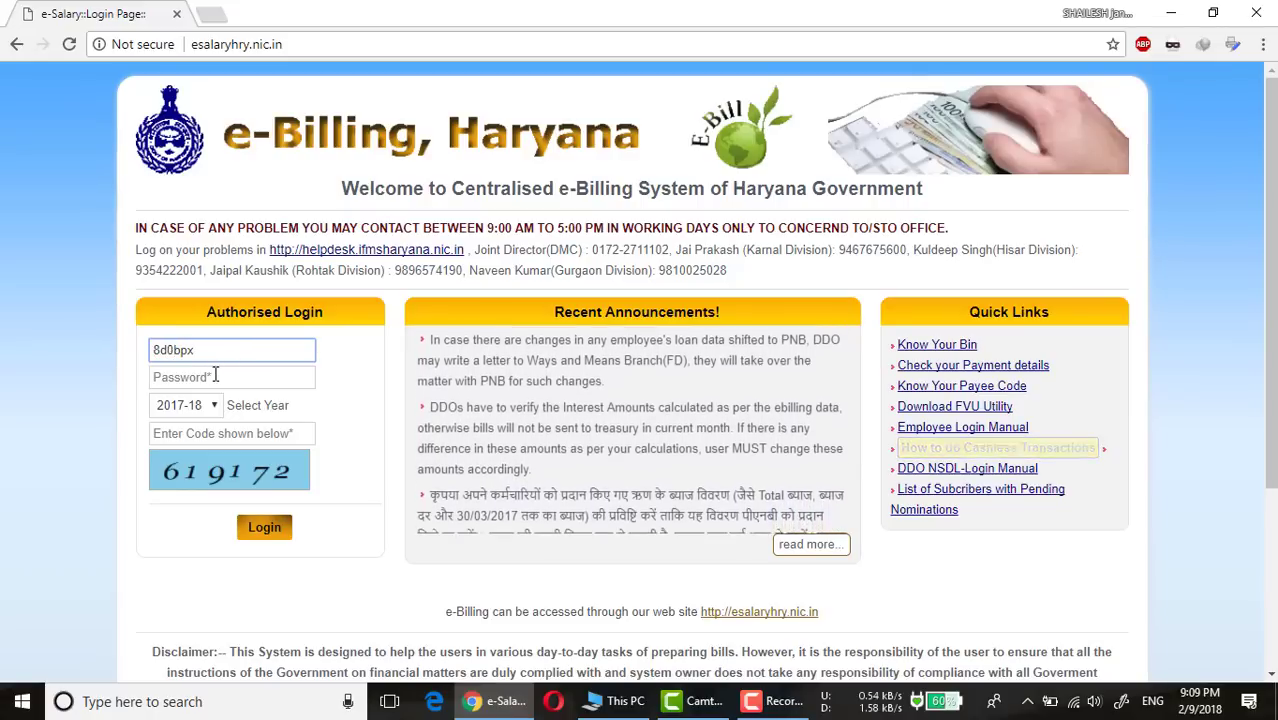
pyautogui.click(387, 377)
# Enter the password and the displayed captcha code, then log in for year 2017-18
pyautogui.click(298, 376)
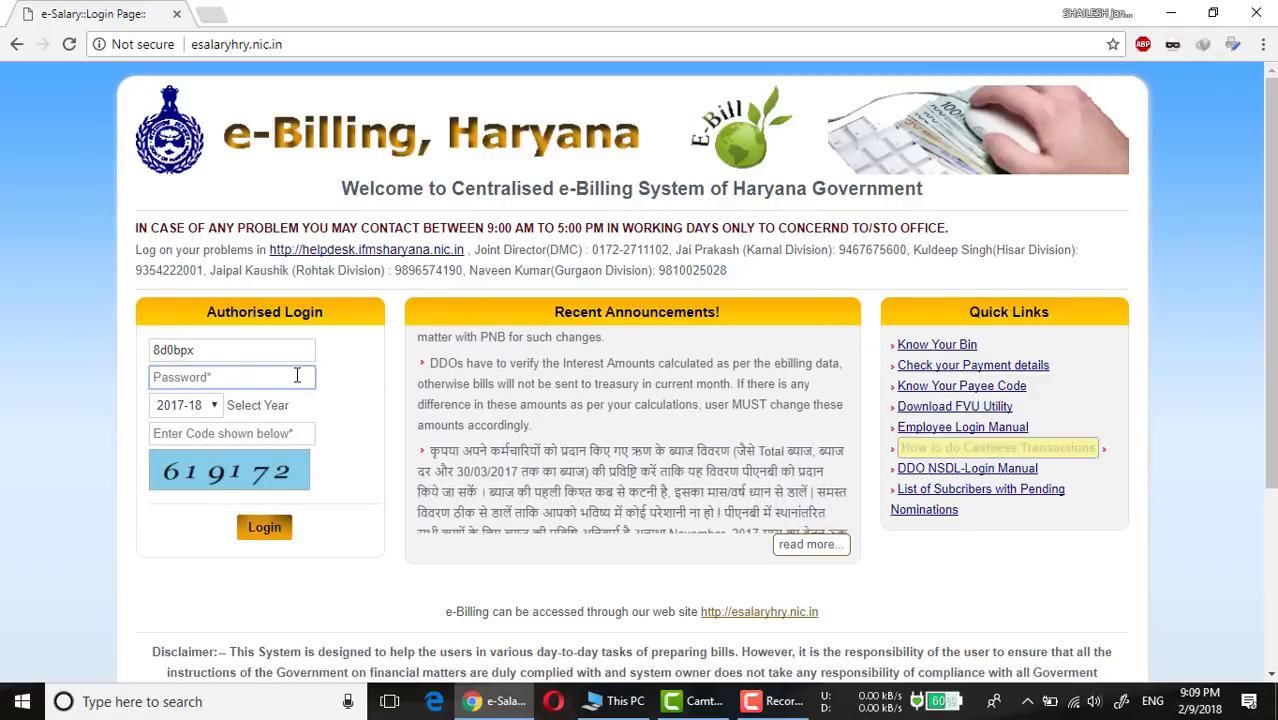
pyautogui.write('•')
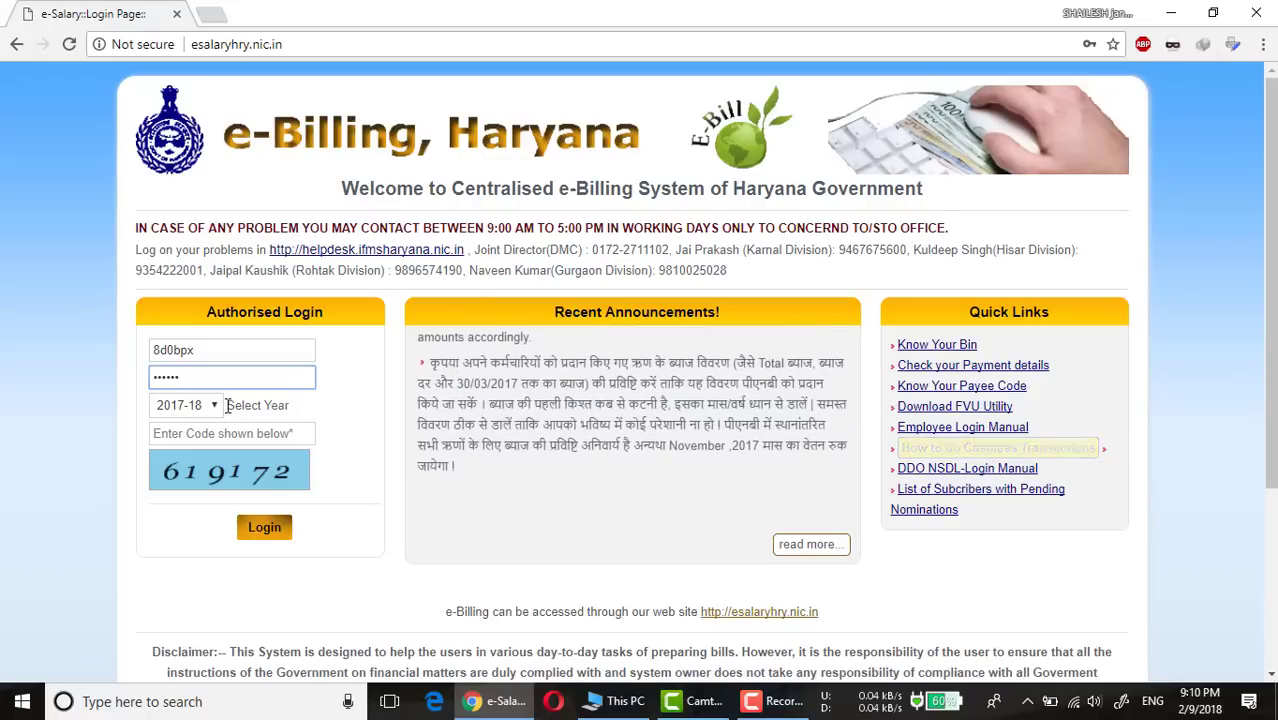
pyautogui.click(178, 432)
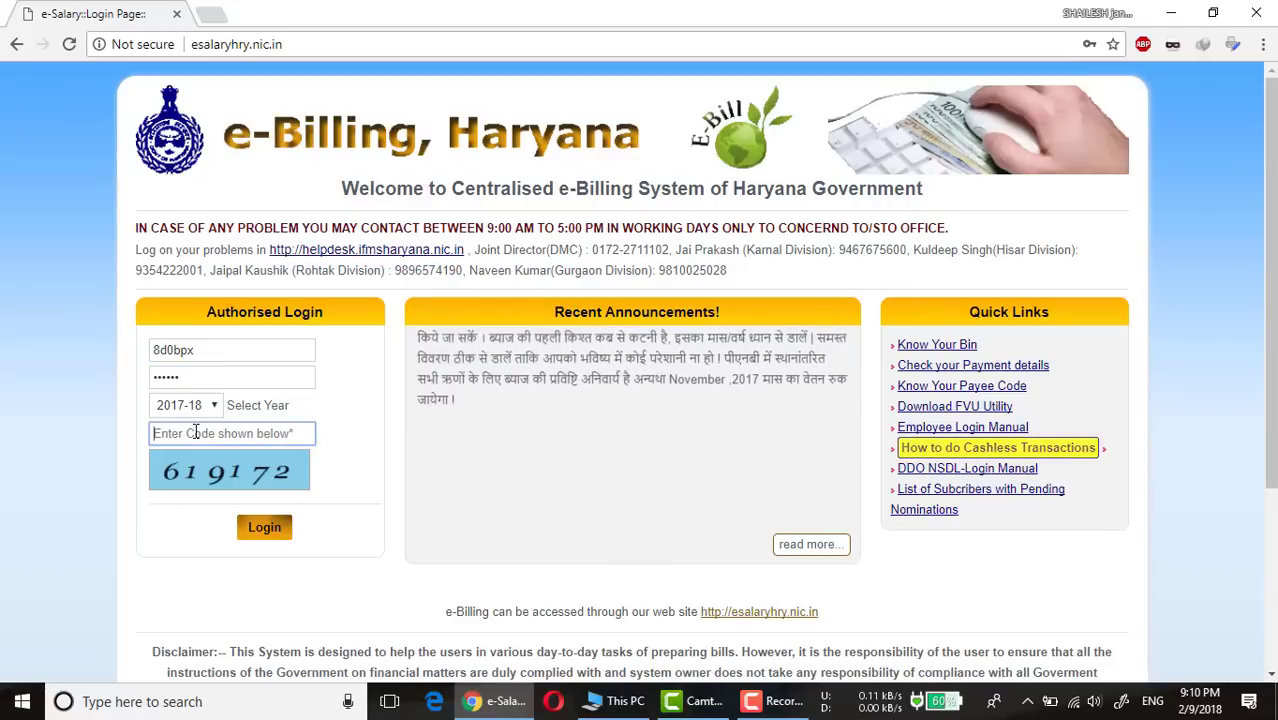
pyautogui.write('6191')
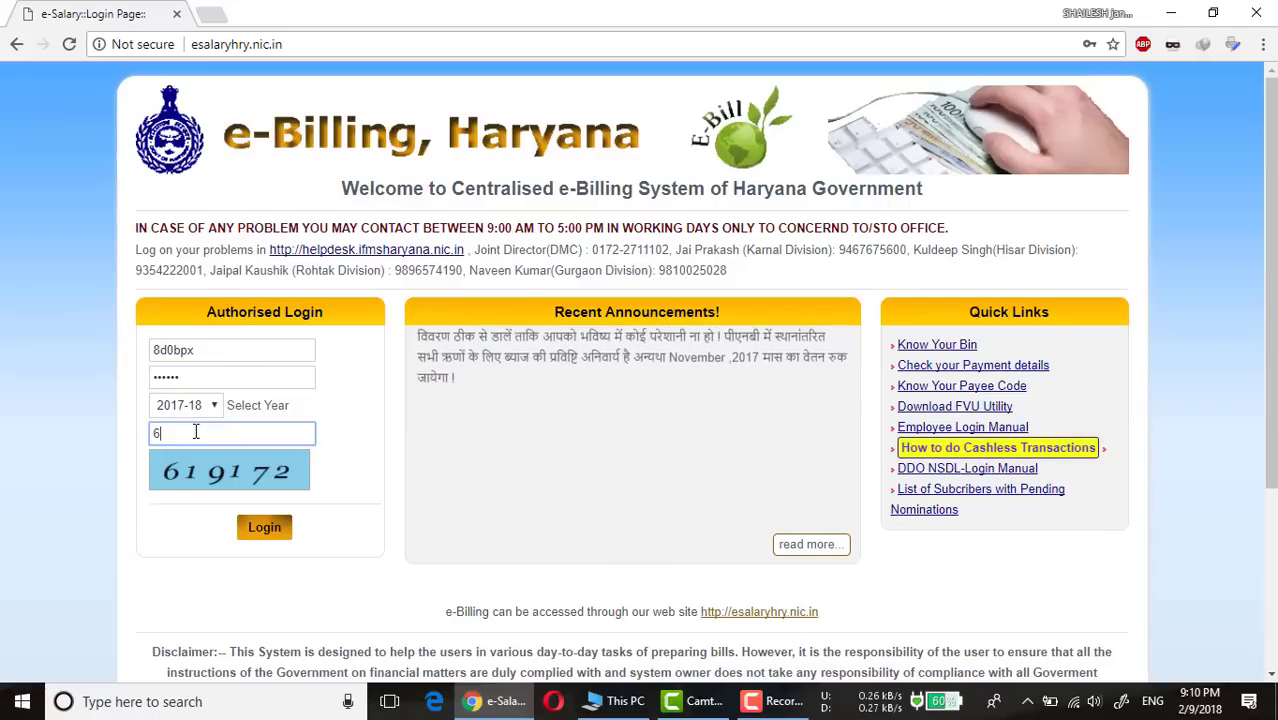
pyautogui.write('72')
pyautogui.click(252, 528)
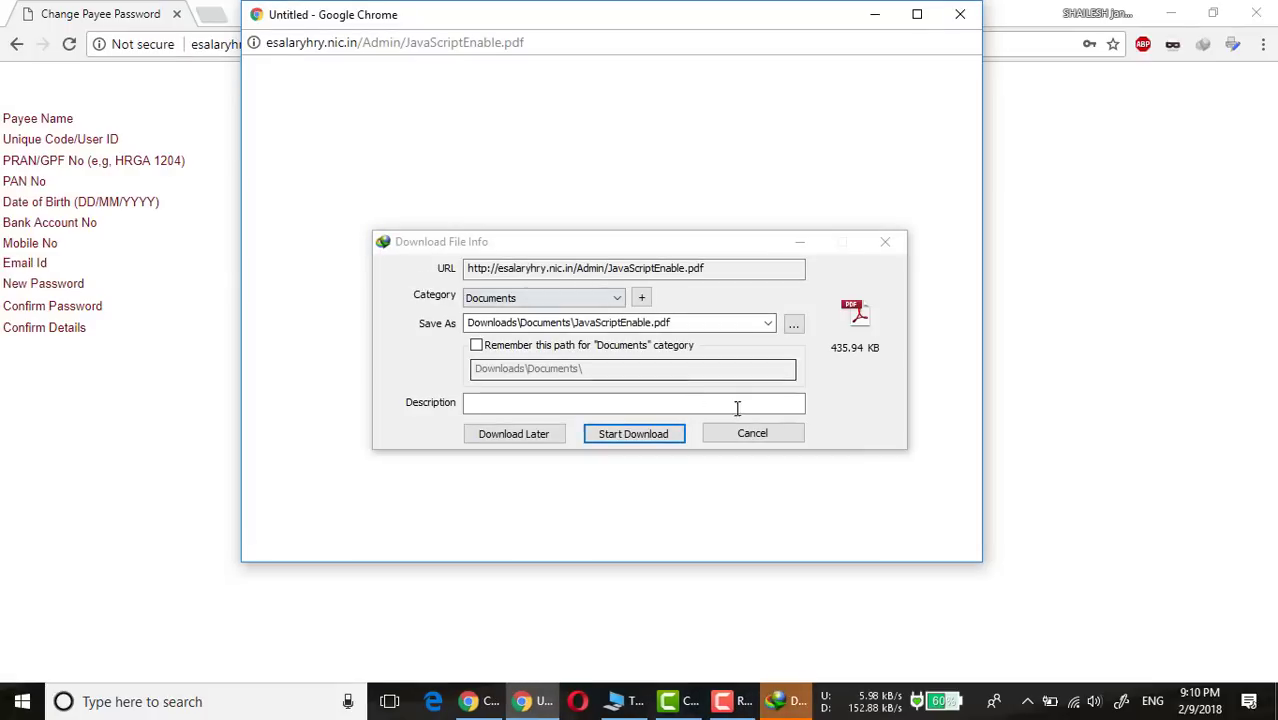
# Cancel the JavaScriptEnable.pdf download and close the popup covering the password form
pyautogui.click(770, 436)
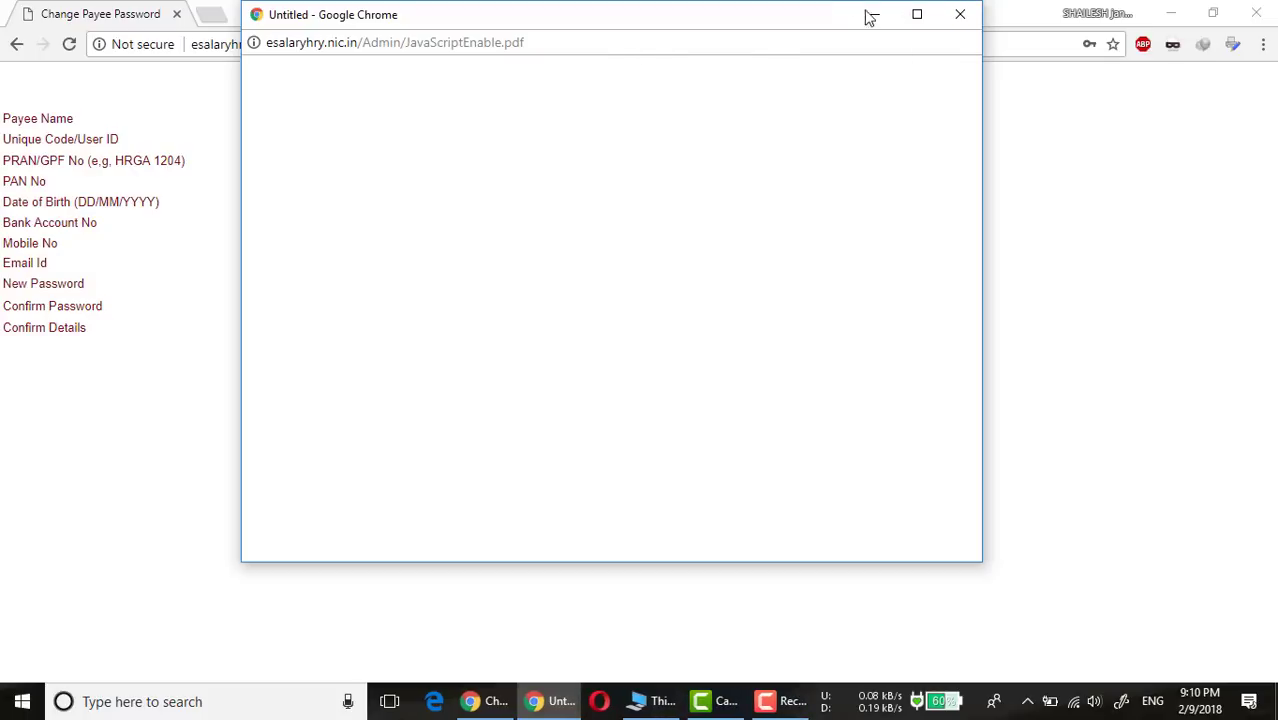
pyautogui.click(948, 12)
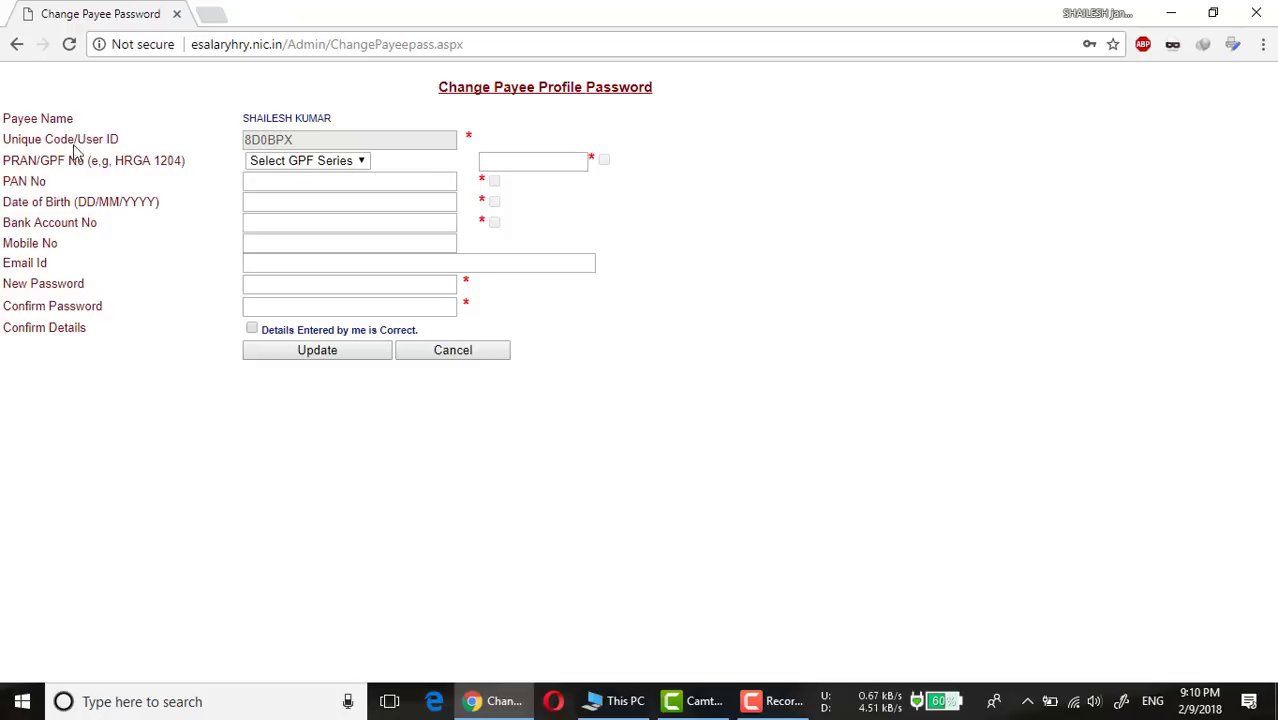
pyautogui.click(360, 164)
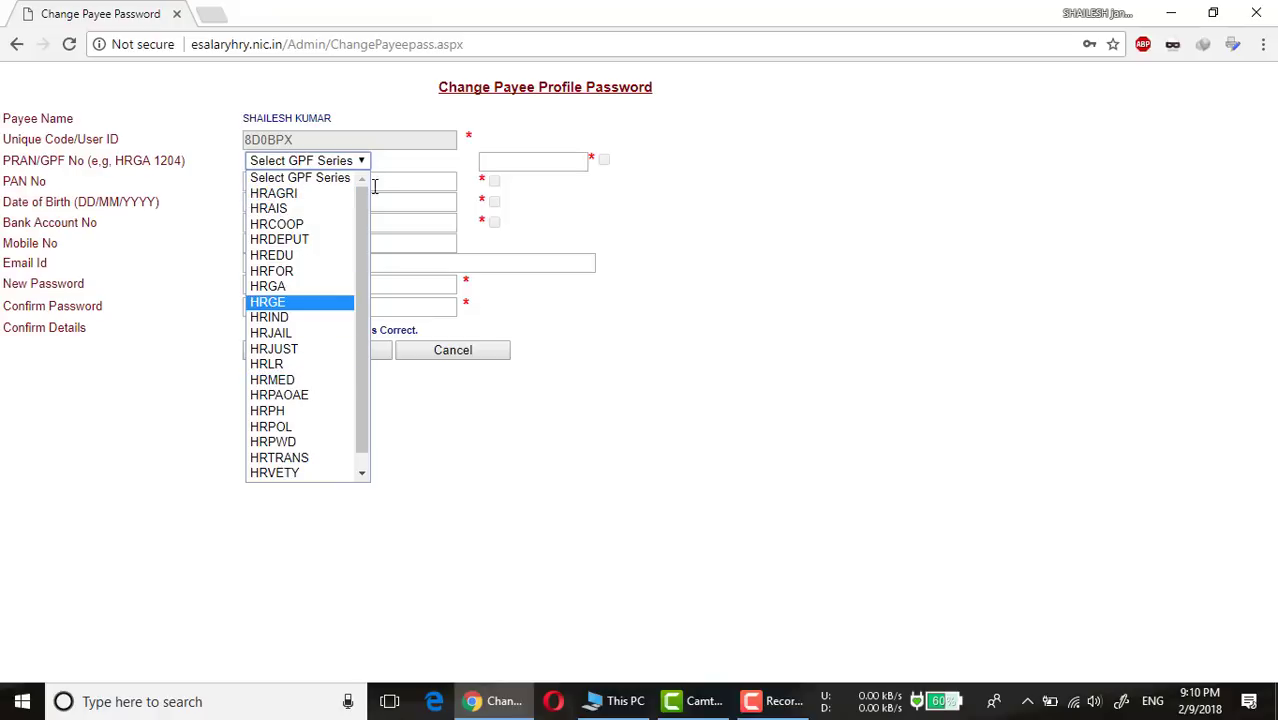
pyautogui.click(481, 164)
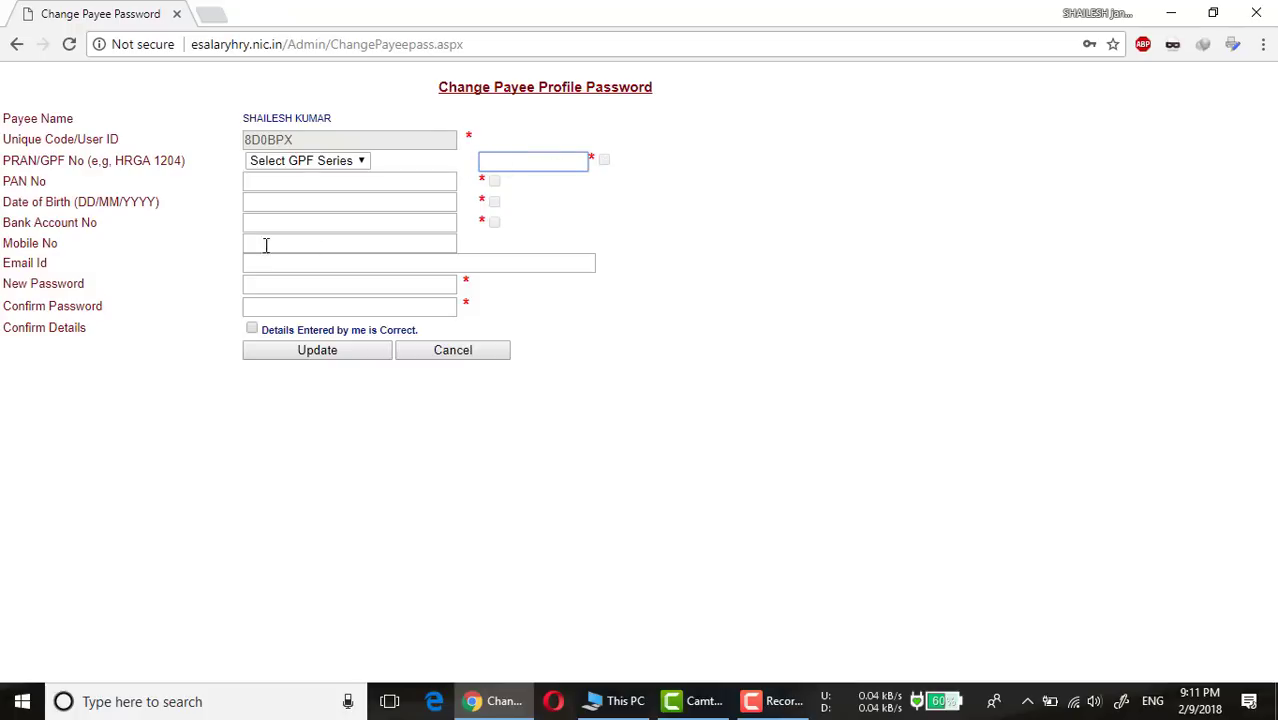
pyautogui.click(259, 184)
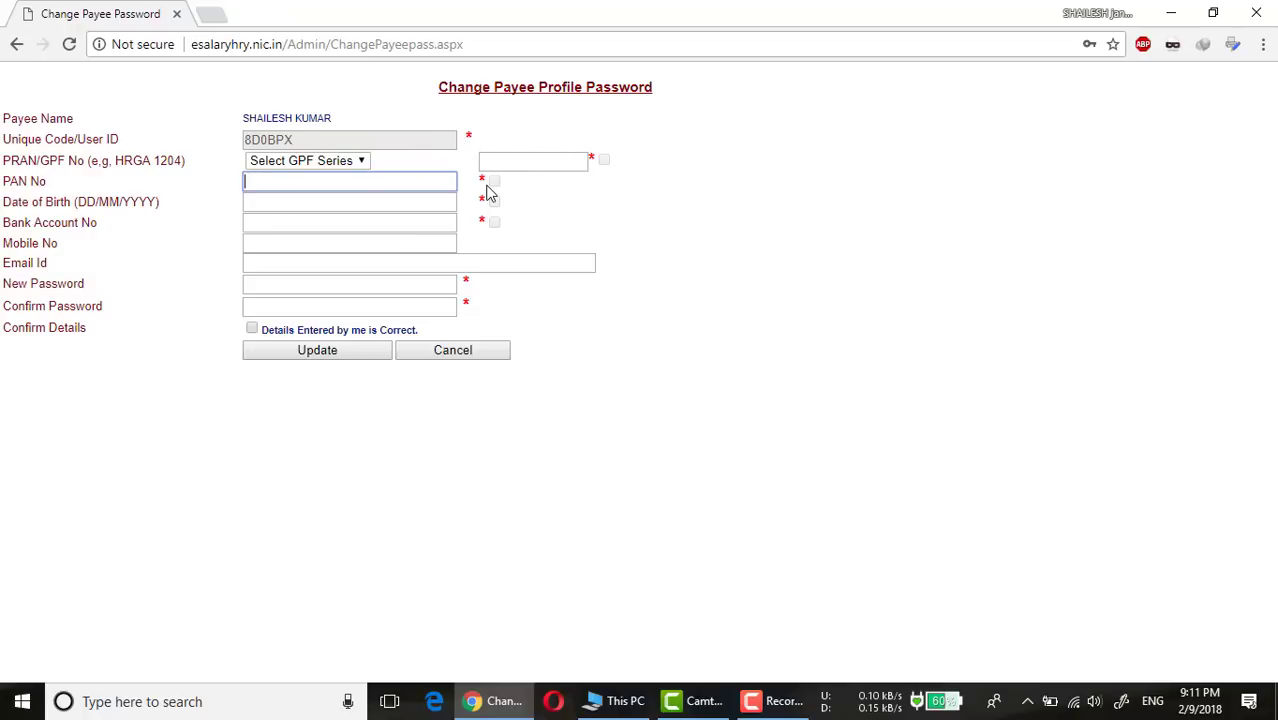
pyautogui.click(287, 202)
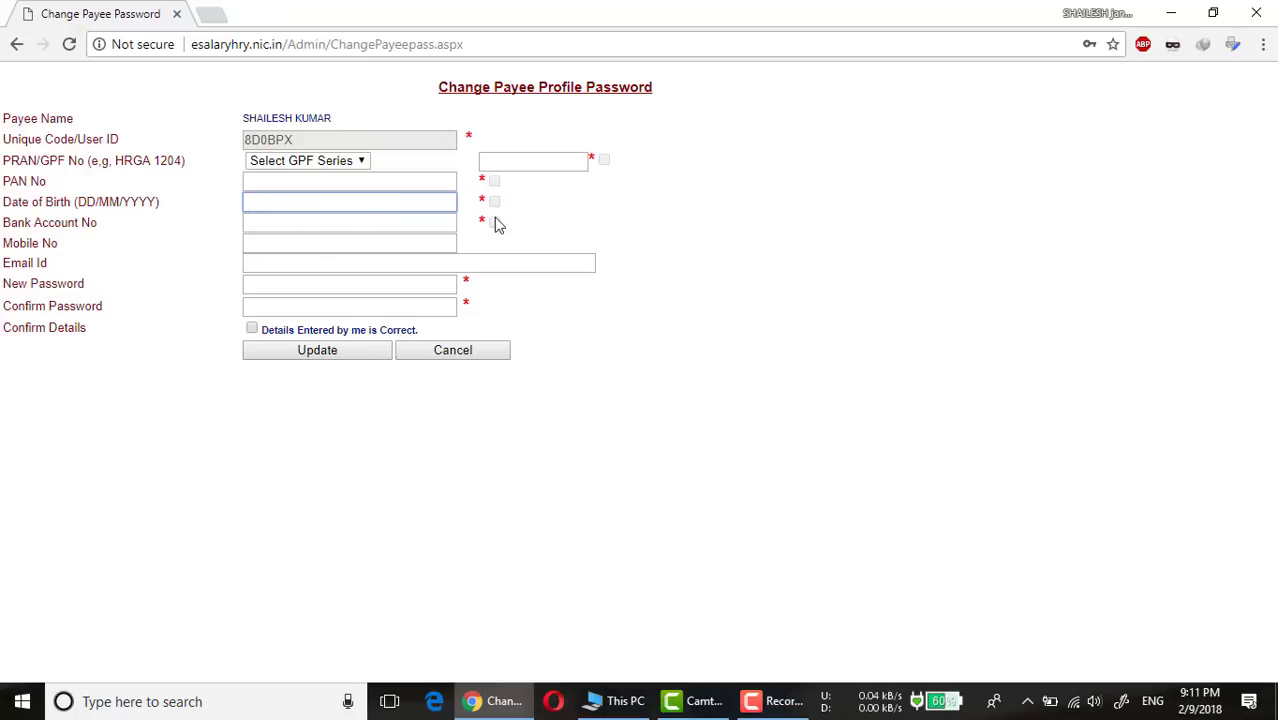
pyautogui.click(271, 225)
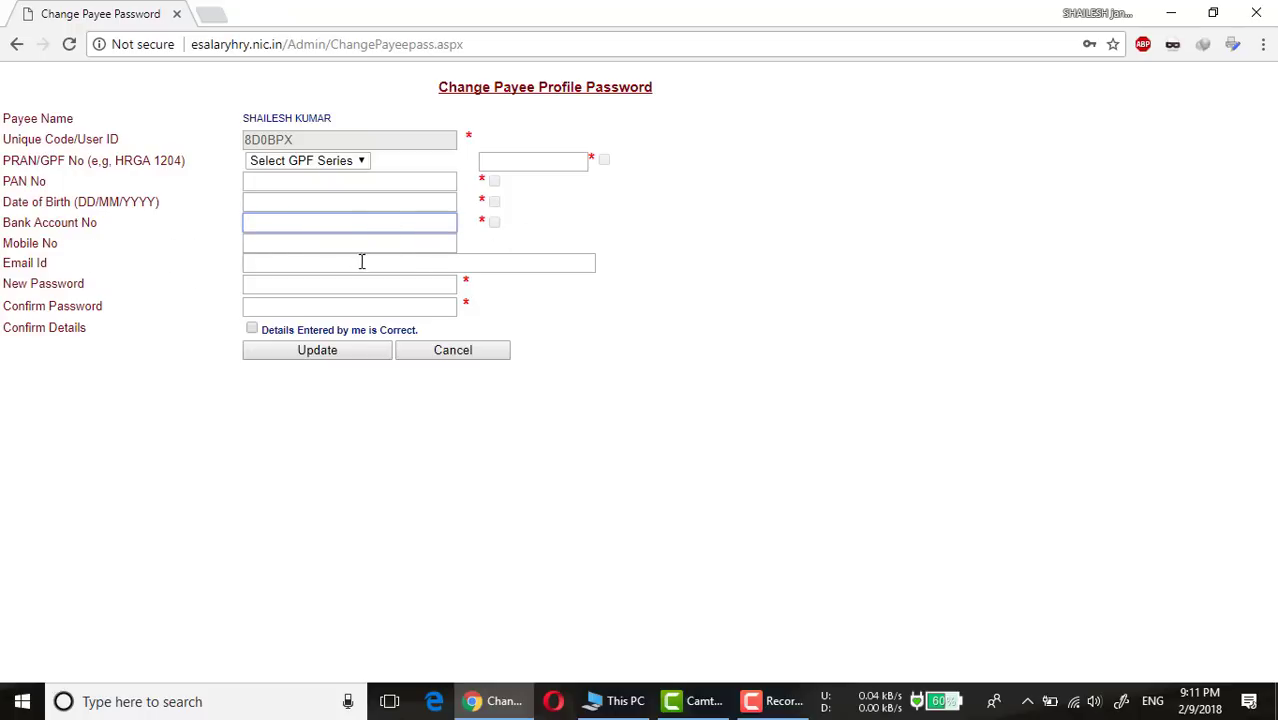
pyautogui.click(274, 243)
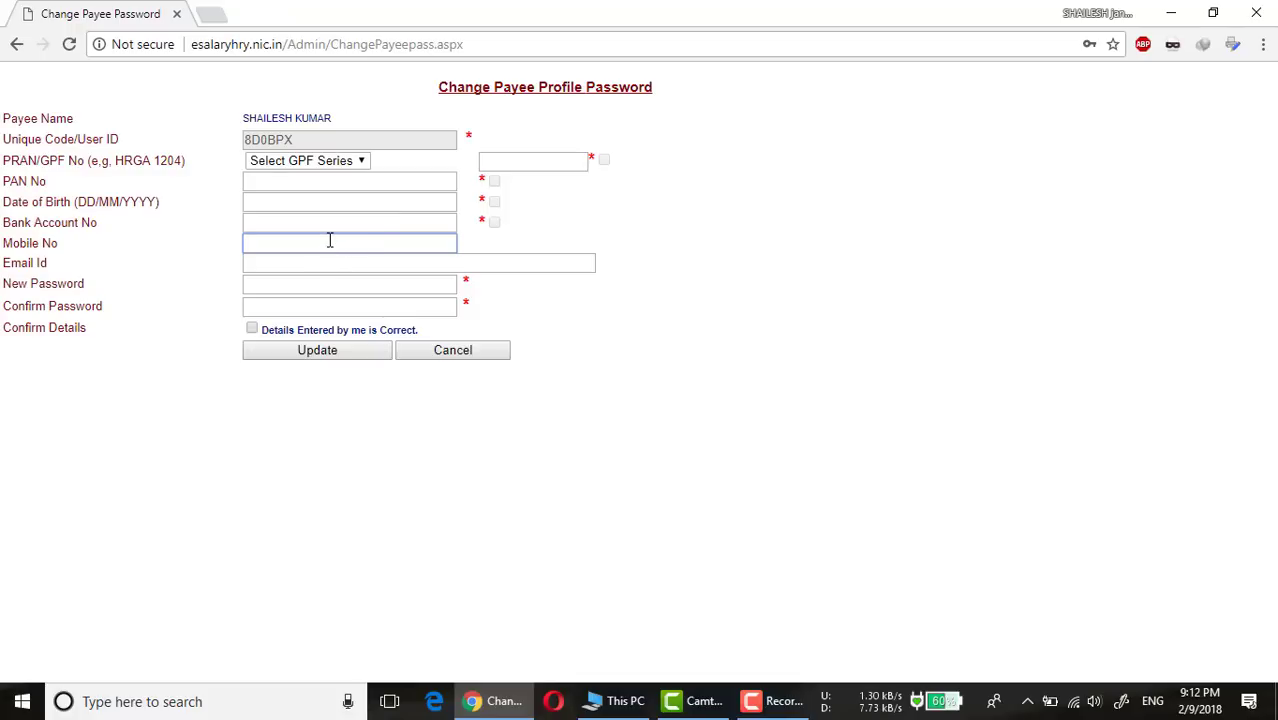
pyautogui.click(287, 265)
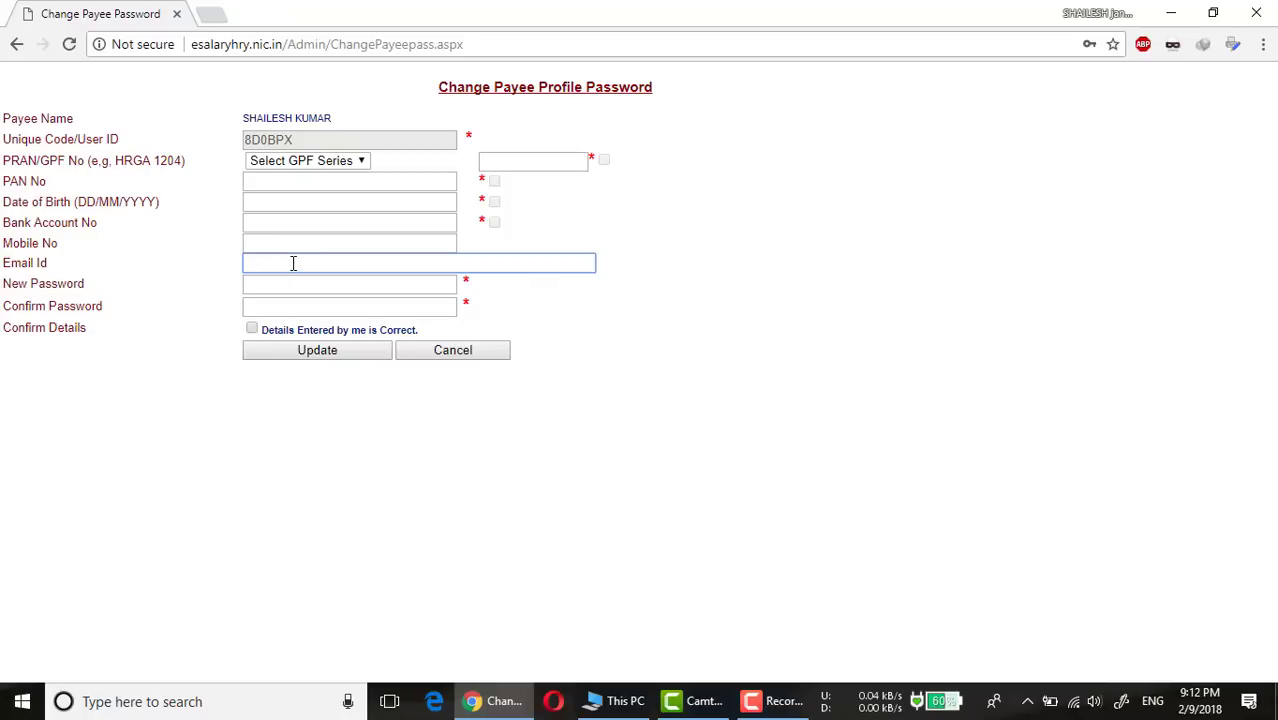
pyautogui.click(329, 247)
pyautogui.click(328, 261)
pyautogui.click(332, 248)
pyautogui.click(331, 265)
pyautogui.click(307, 289)
pyautogui.click(308, 311)
pyautogui.click(308, 295)
pyautogui.click(310, 304)
pyautogui.click(311, 289)
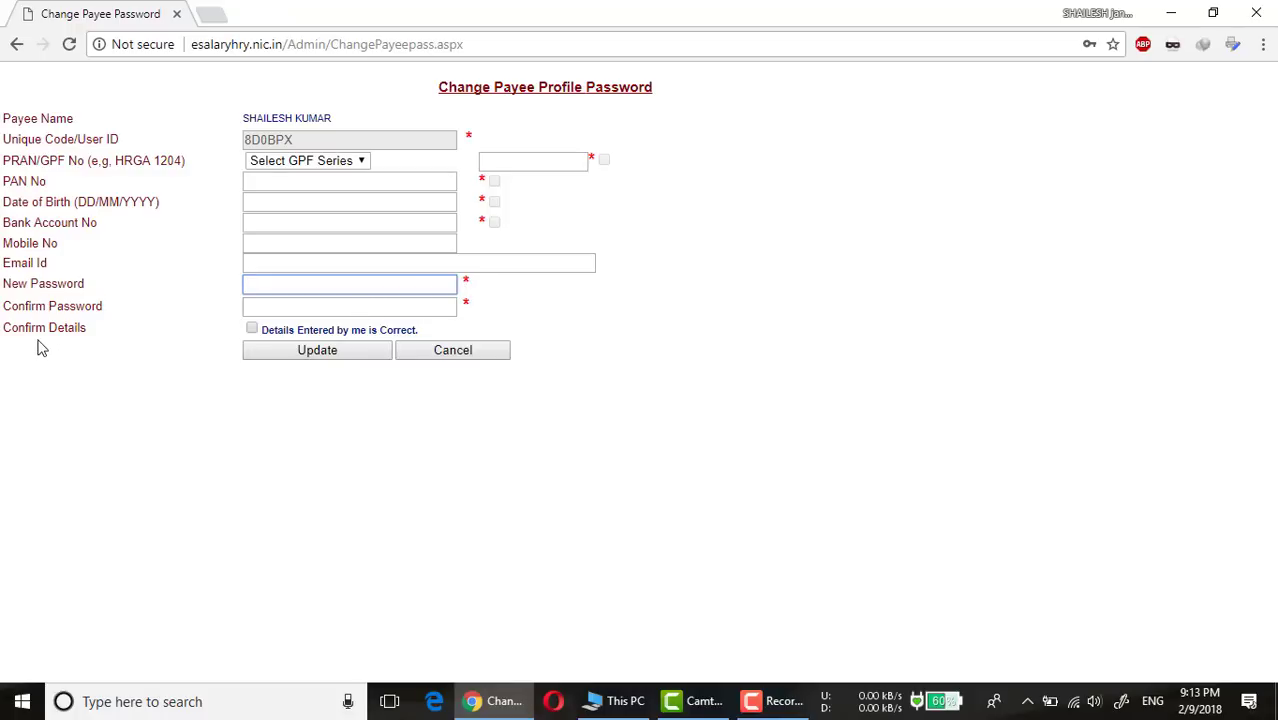
# Tick the 'Details Entered by me is Correct.' checkbox under Confirm Details
pyautogui.click(251, 331)
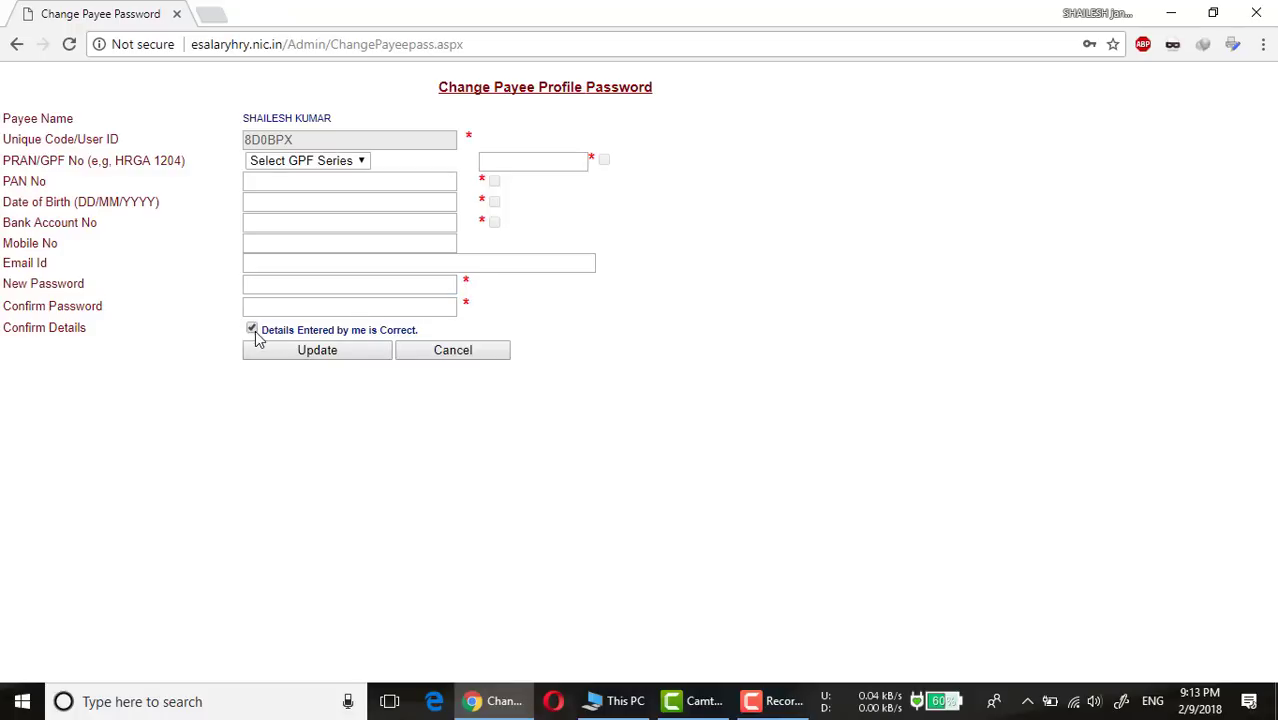